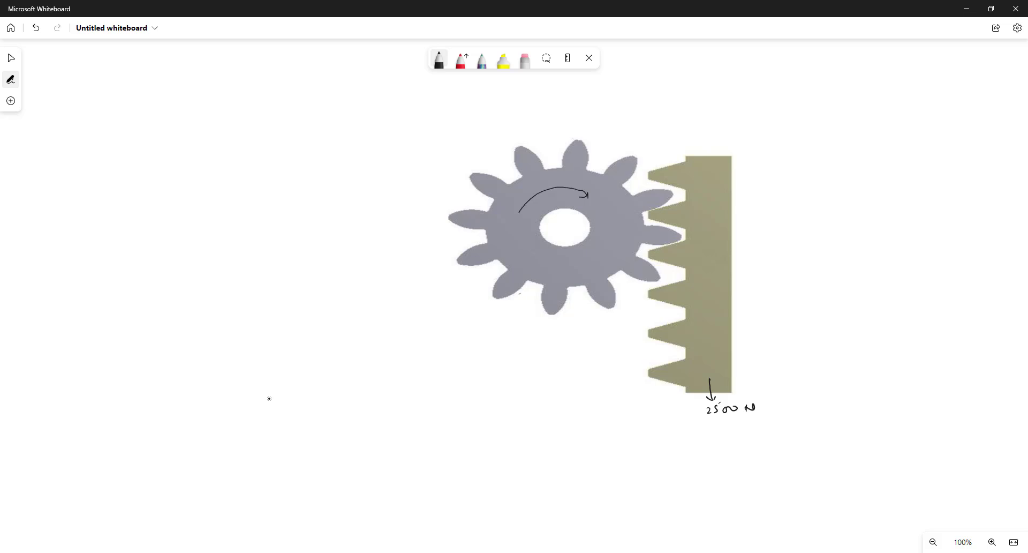
Finish circling the 2500 N label, draw the rotation mark in the gear hole, and stop drawing.
{"action": "left_click_drag", "start_coordinate": [763, 406], "coordinate": [718, 399]}
{"action": "left_click_drag", "start_coordinate": [556, 215], "coordinate": [561, 214]}
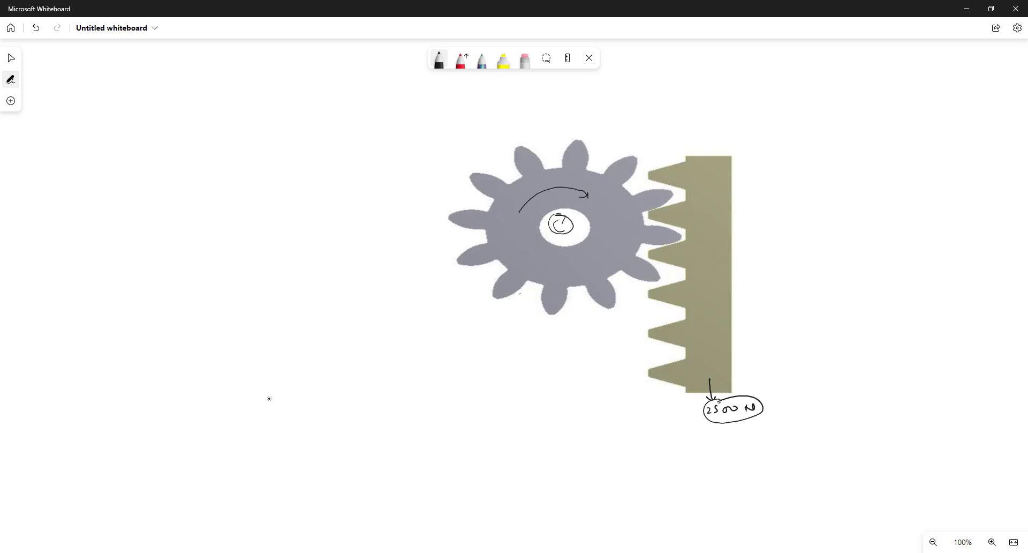
{"action": "key", "text": "Escape"}
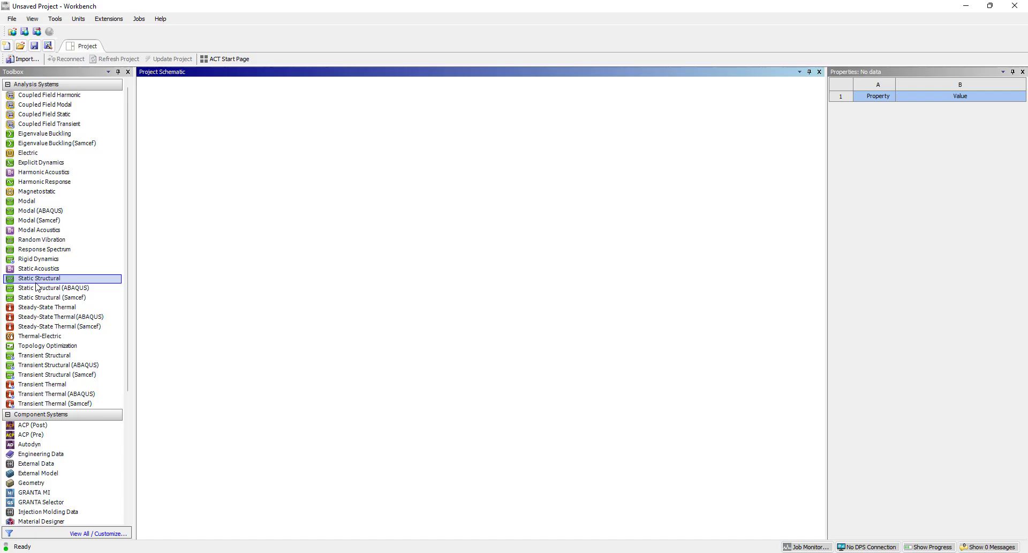
Add a standalone Static Structural system to the project schematic.
{"action": "left_click_drag", "start_coordinate": [36, 284], "coordinate": [220, 142]}
{"action": "double_click", "coordinate": [217, 122]}
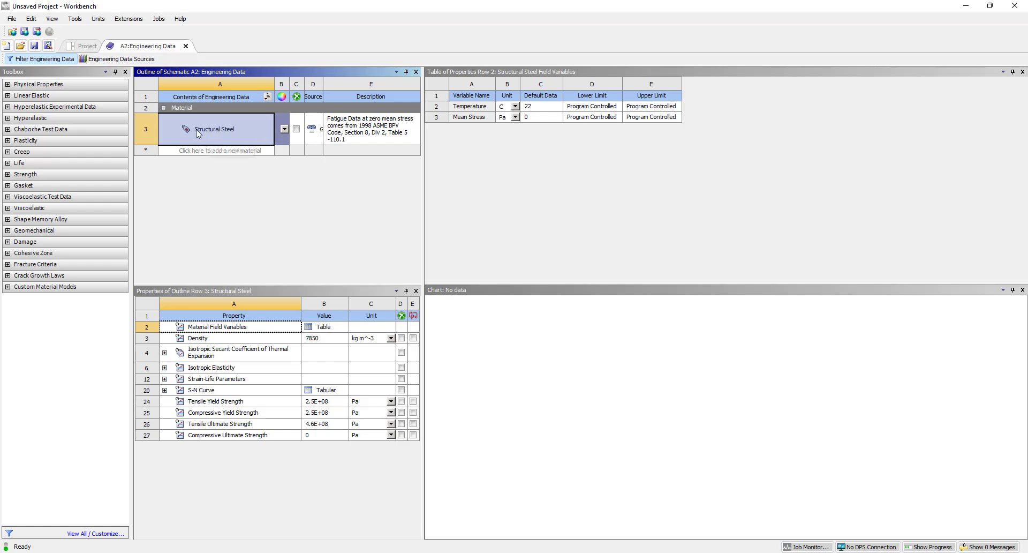
{"action": "left_click", "coordinate": [186, 46]}
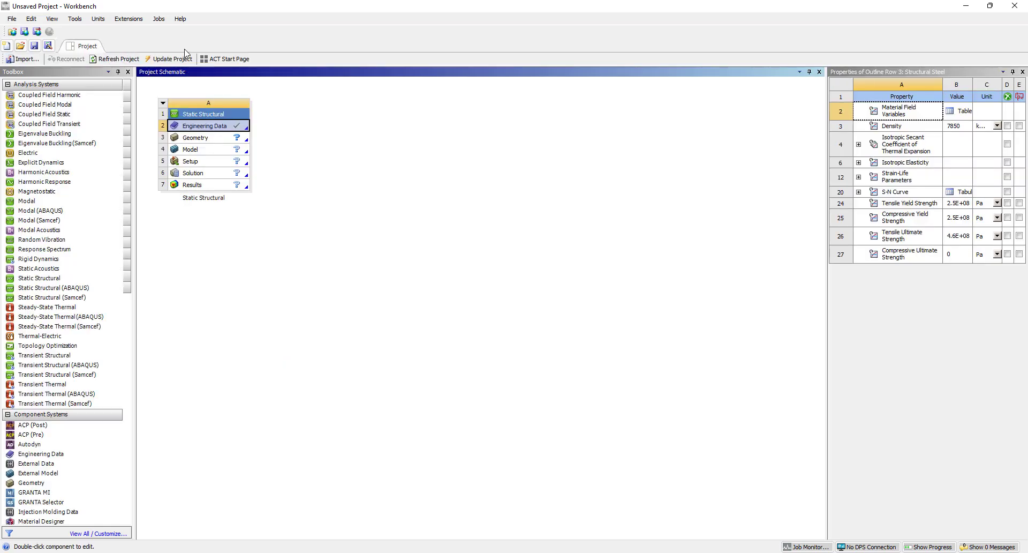
Import Gear_Set_2D.stp as the system geometry and set Analysis Type to 2D.
{"action": "left_click", "coordinate": [211, 139]}
{"action": "right_click", "coordinate": [208, 140]}
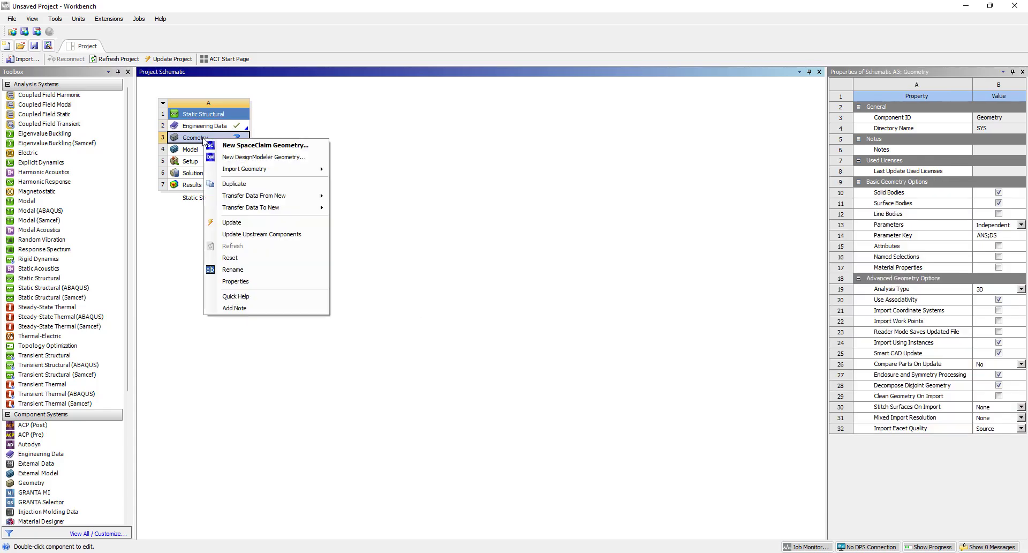
{"action": "mouse_move", "coordinate": [290, 168]}
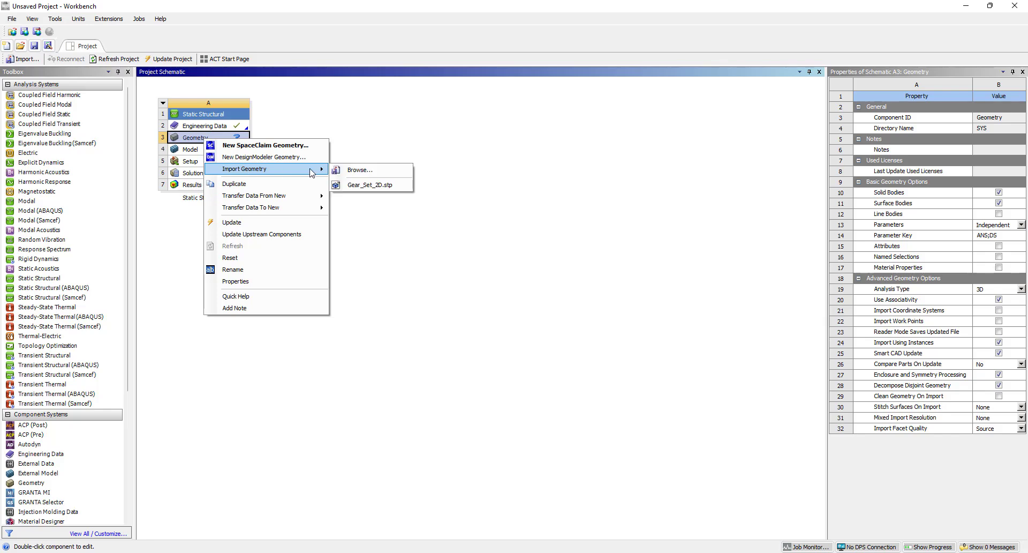
{"action": "left_click", "coordinate": [370, 185]}
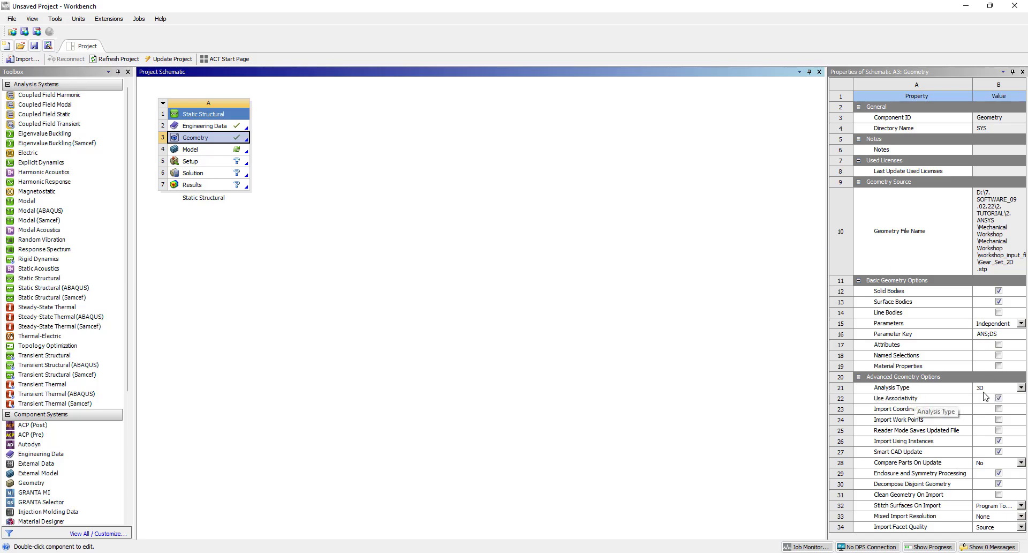
{"action": "left_click", "coordinate": [999, 387]}
{"action": "left_click", "coordinate": [985, 409]}
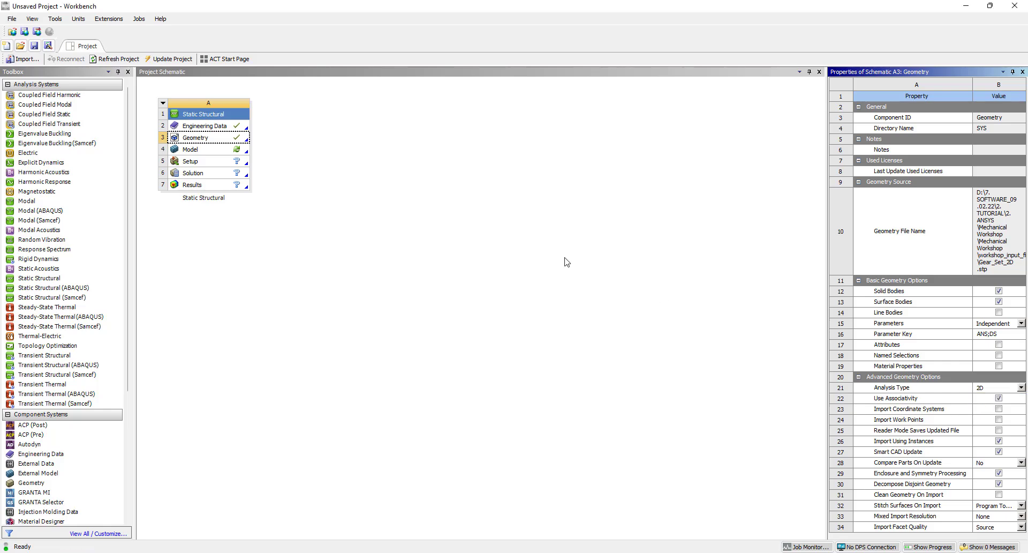
{"action": "left_click", "coordinate": [217, 151]}
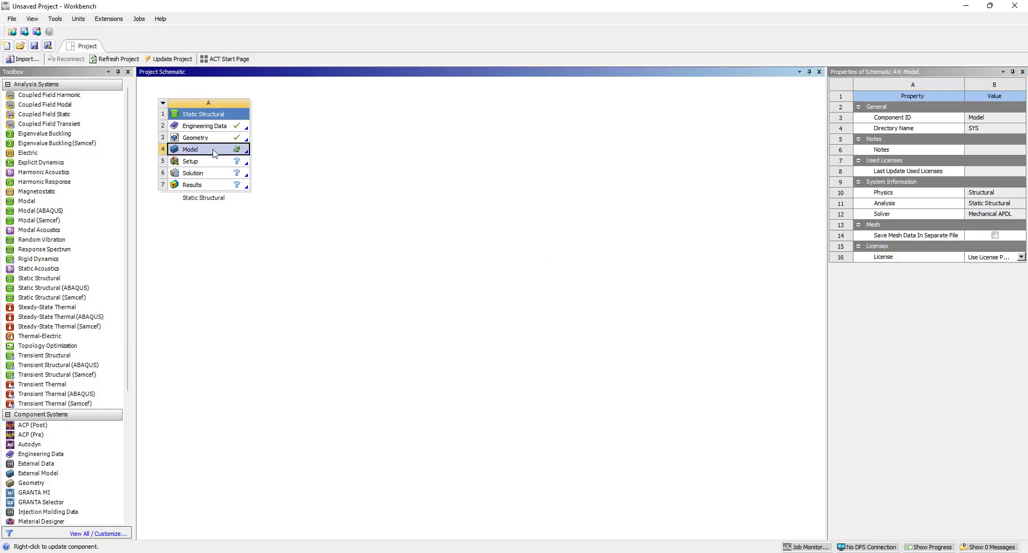
Launch Mechanical and snap the gear-and-rack model to the face-on Z view.
{"action": "double_click", "coordinate": [209, 151]}
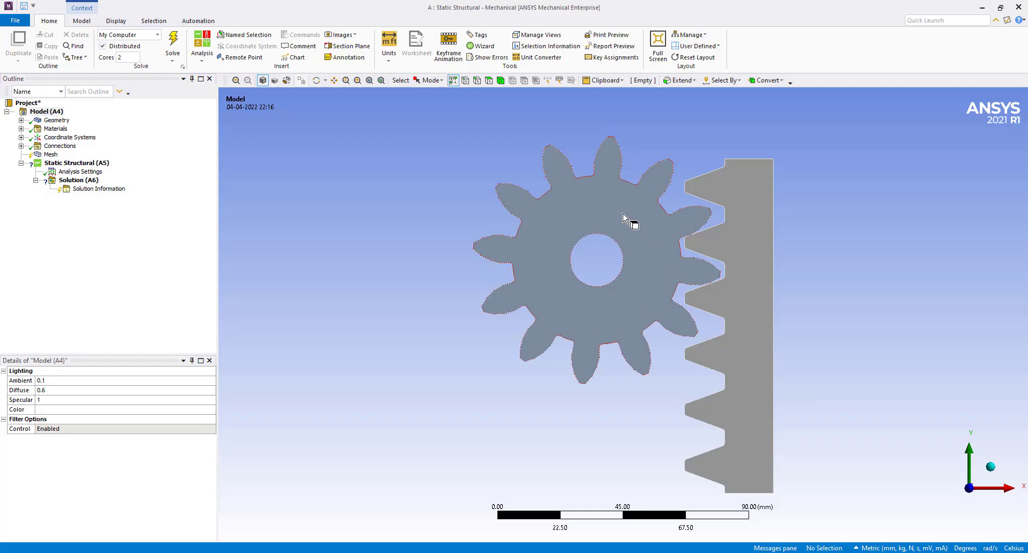
{"action": "middle_click_drag", "start_coordinate": [640, 266], "coordinate": [570, 260]}
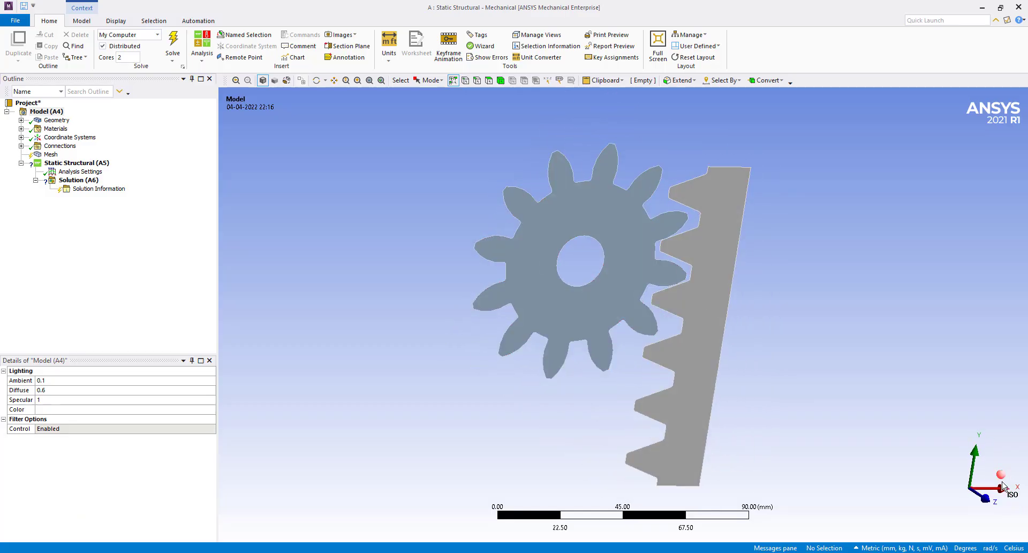
{"action": "left_click", "coordinate": [990, 503]}
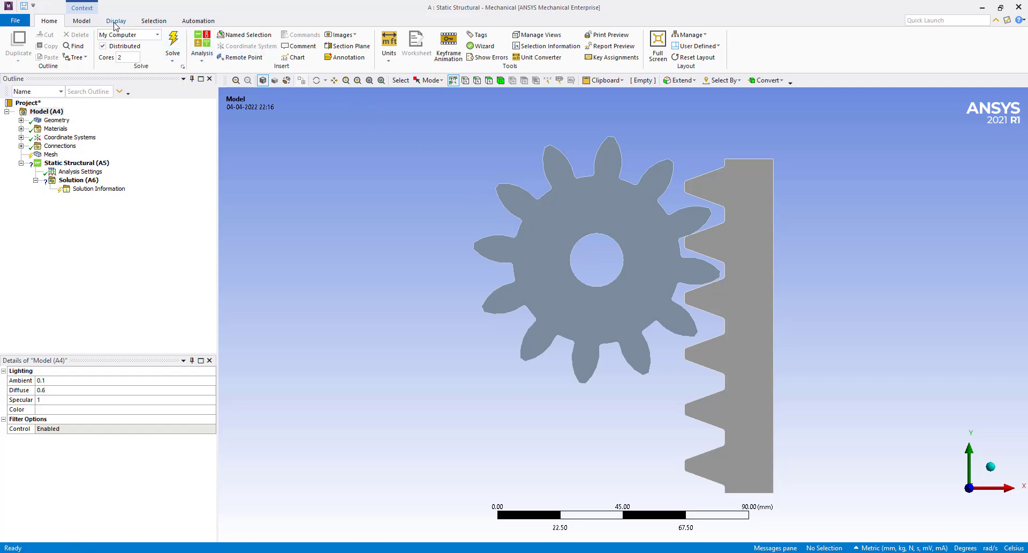
Keep Metric (mm, kg, N, s, mV, mA) units and show the Mechanical Application Wizard.
{"action": "left_click", "coordinate": [390, 60]}
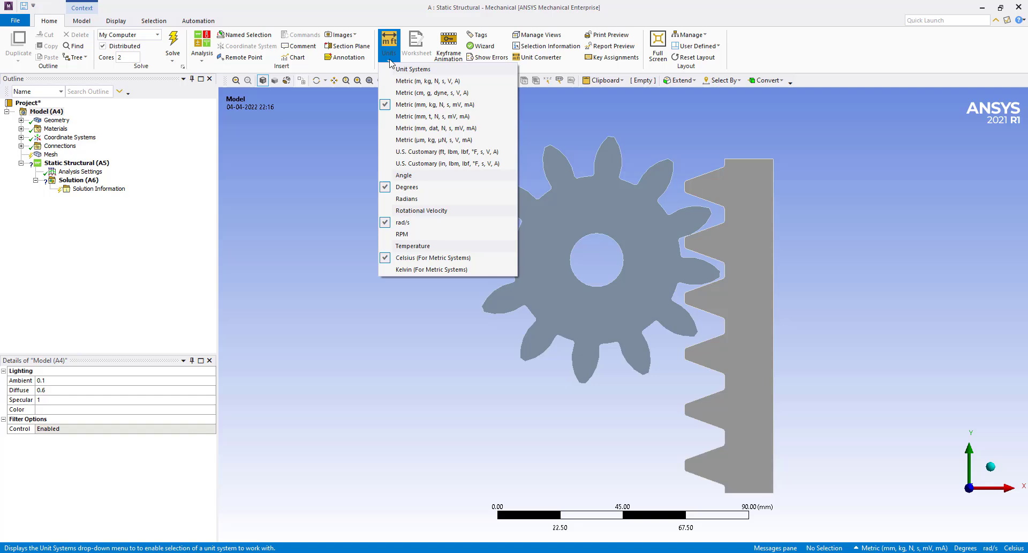
{"action": "left_click", "coordinate": [431, 105]}
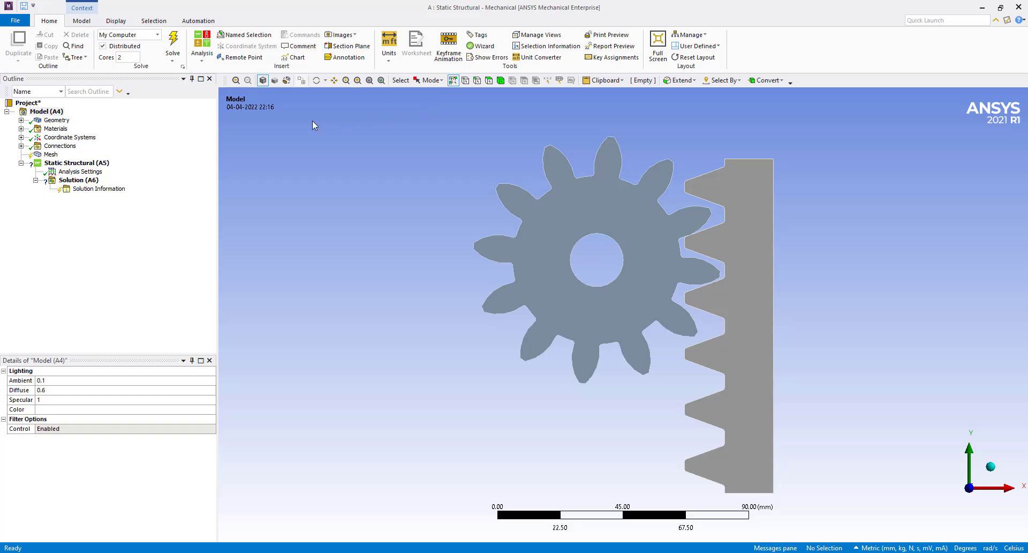
{"action": "left_click", "coordinate": [478, 47]}
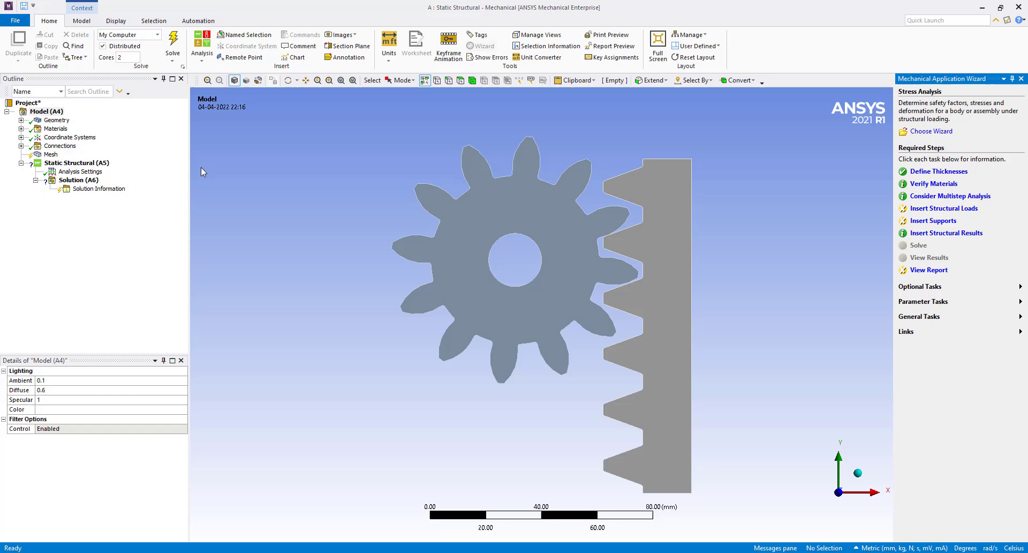
Replace the 1000 thickness of both the Rack and Gear bodies with 12 mm.
{"action": "left_click", "coordinate": [21, 120]}
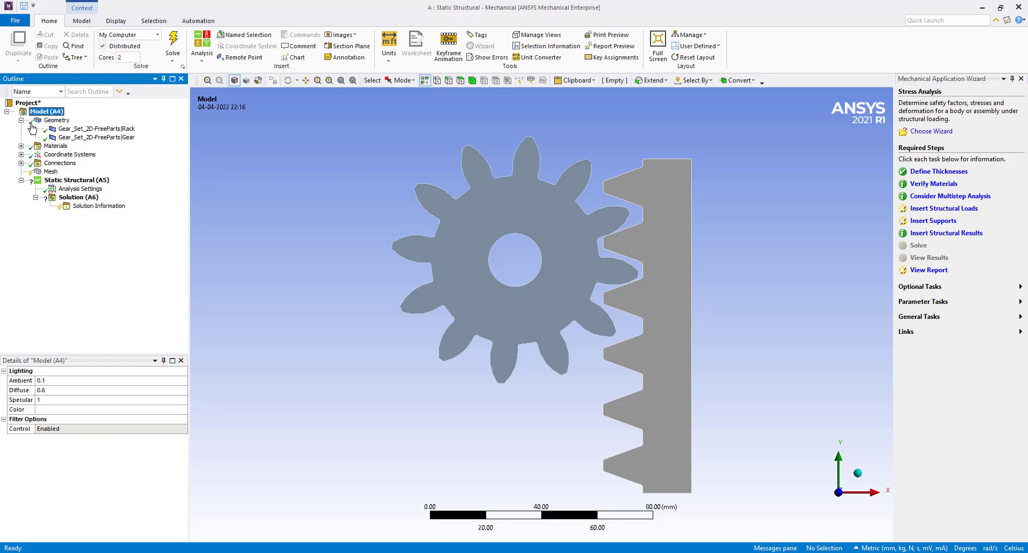
{"action": "left_click", "coordinate": [66, 130]}
{"action": "left_click", "coordinate": [70, 137], "text": "ctrl"}
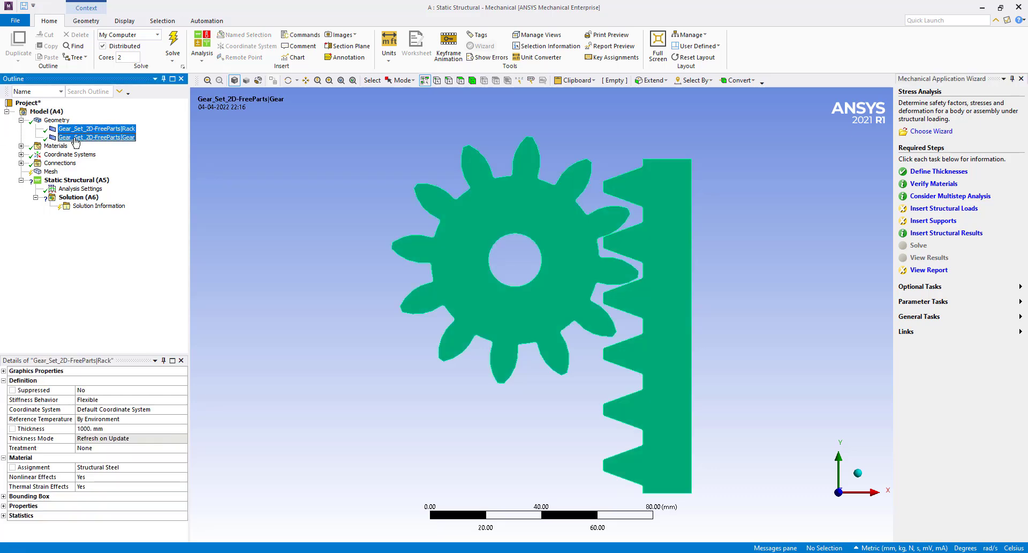
{"action": "left_click", "coordinate": [99, 429]}
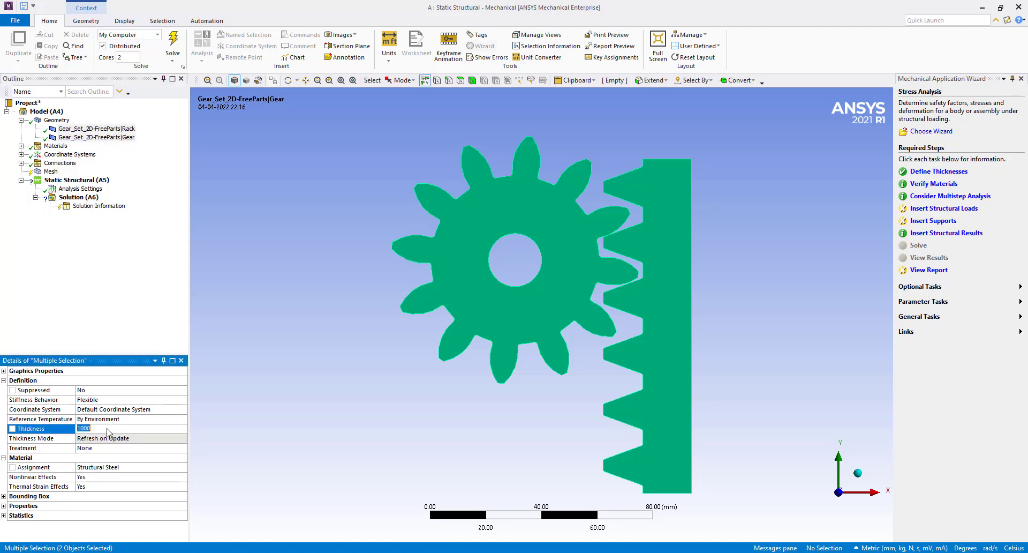
{"action": "left_click_drag", "start_coordinate": [100, 428], "coordinate": [68, 428]}
{"action": "type", "text": "12"}
{"action": "key", "text": "Return"}
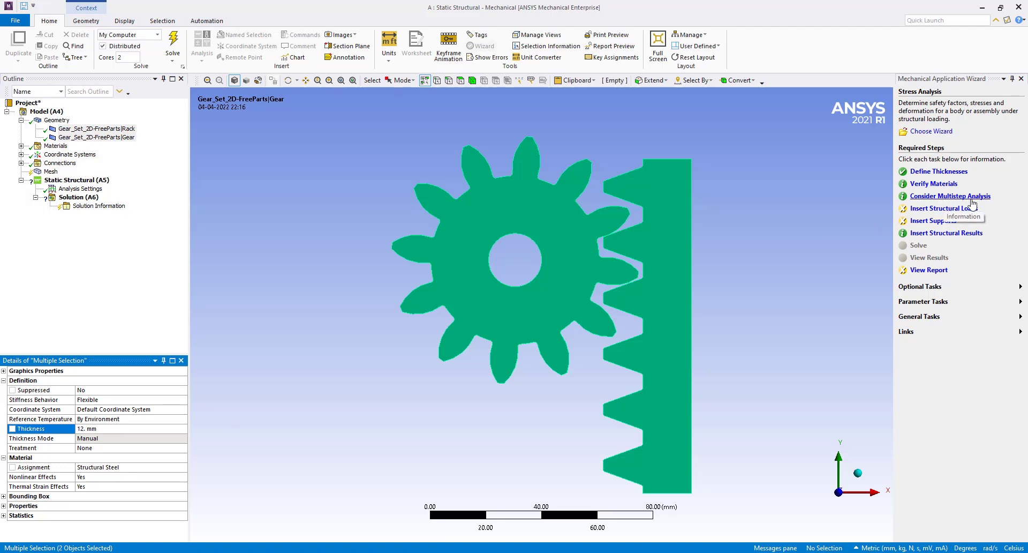
Expand Materials and Connections to inspect the rack–gear contact region.
{"action": "left_click", "coordinate": [21, 146]}
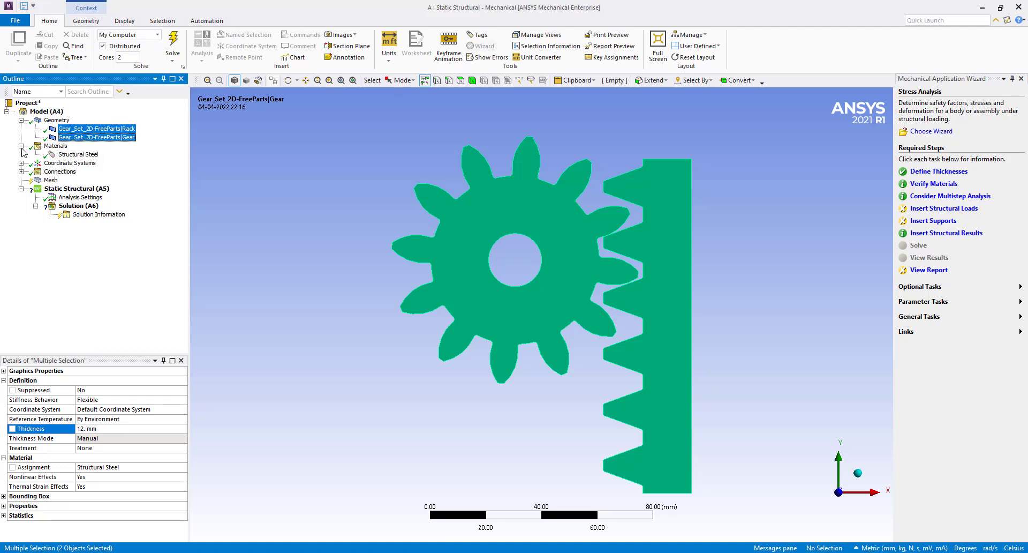
{"action": "left_click", "coordinate": [21, 171]}
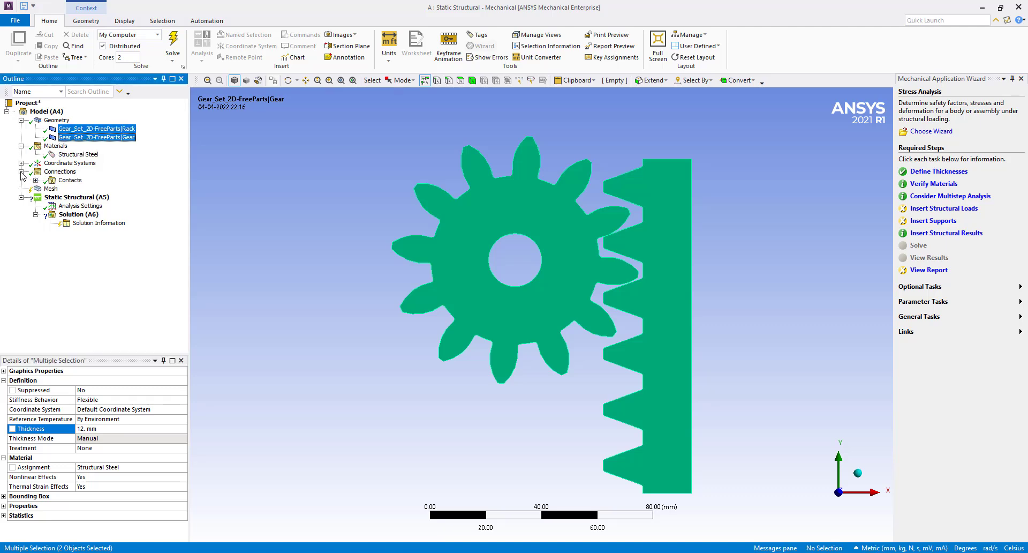
{"action": "left_click", "coordinate": [35, 180]}
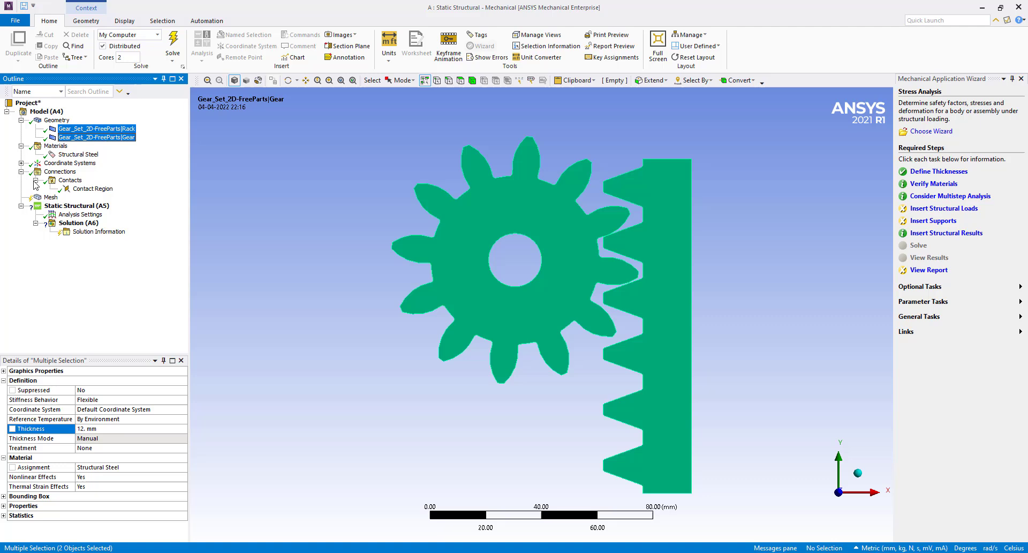
{"action": "left_click", "coordinate": [86, 189]}
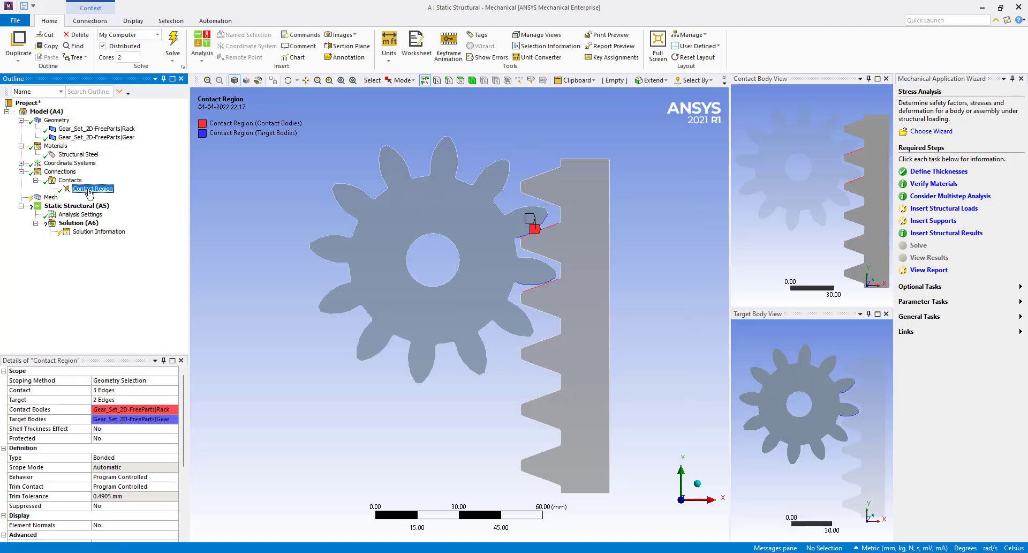
{"action": "right_click", "coordinate": [90, 191]}
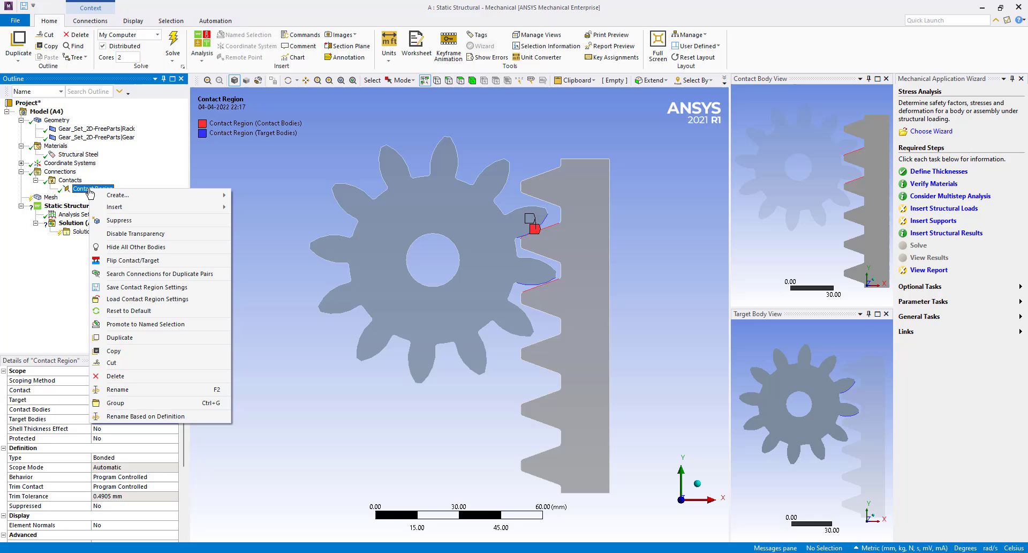
{"action": "left_click", "coordinate": [82, 192]}
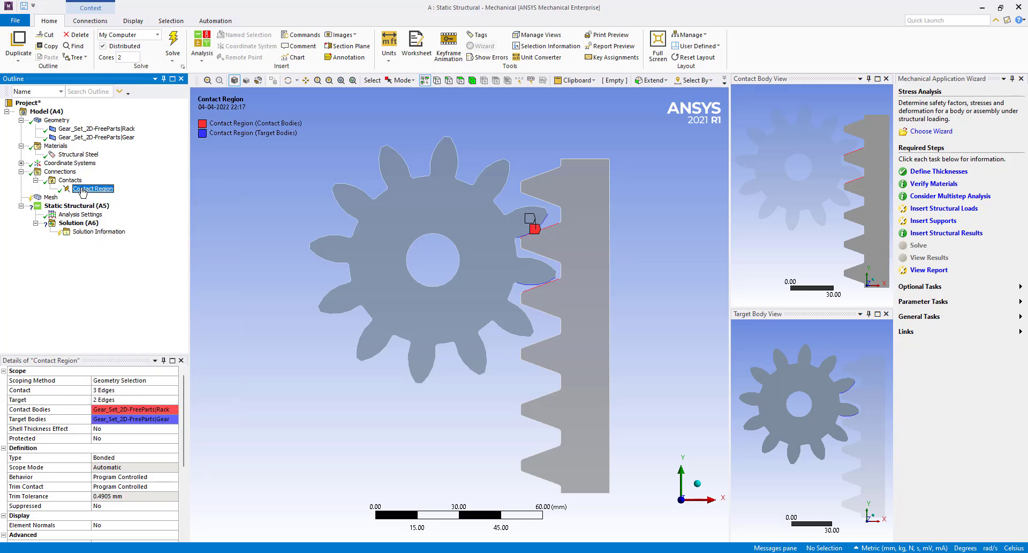
Change the rack–gear contact type from Bonded to No Separation.
{"action": "left_click", "coordinate": [130, 457]}
{"action": "left_click", "coordinate": [174, 458]}
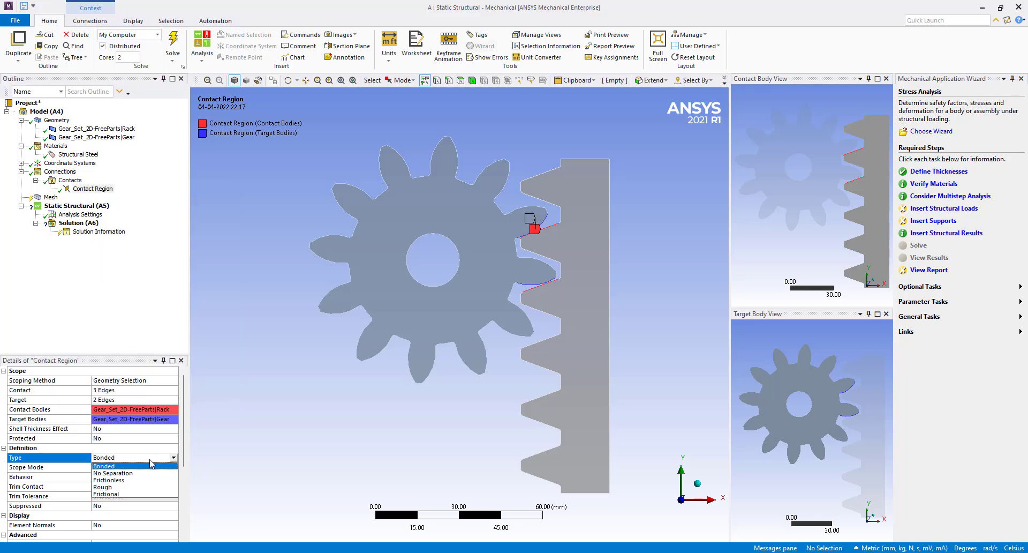
{"action": "left_click", "coordinate": [124, 476]}
{"action": "left_click", "coordinate": [54, 121]}
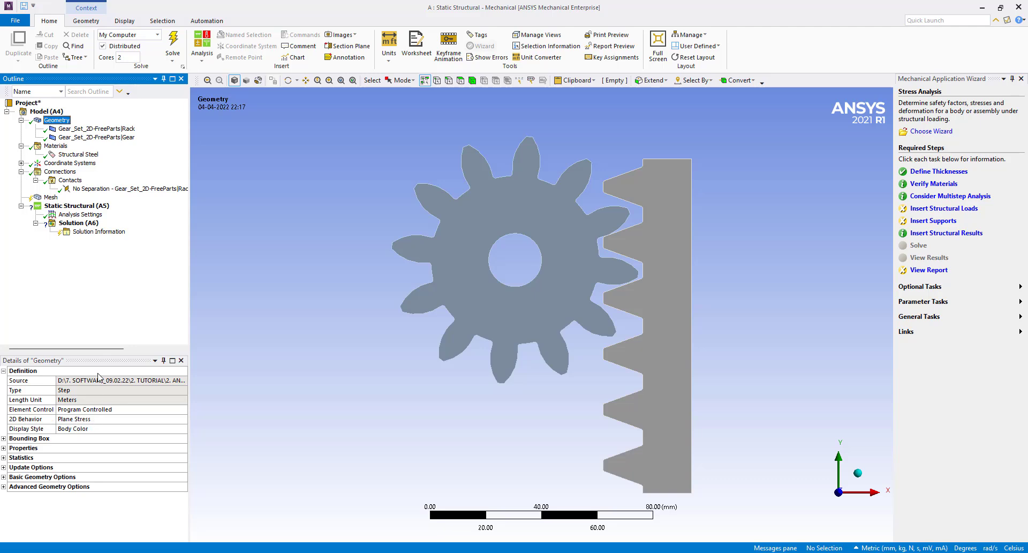
{"action": "left_click", "coordinate": [83, 189]}
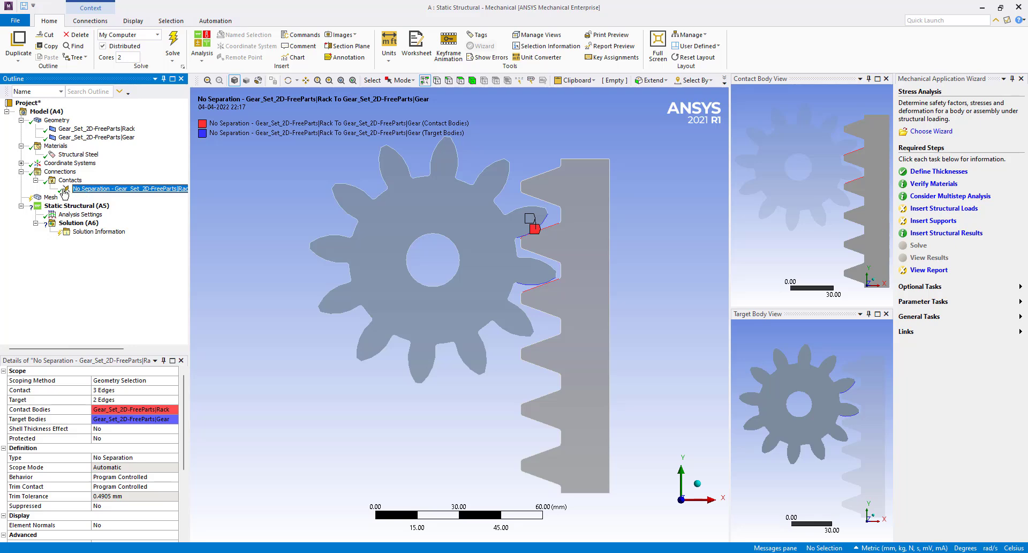
{"action": "right_click", "coordinate": [61, 209]}
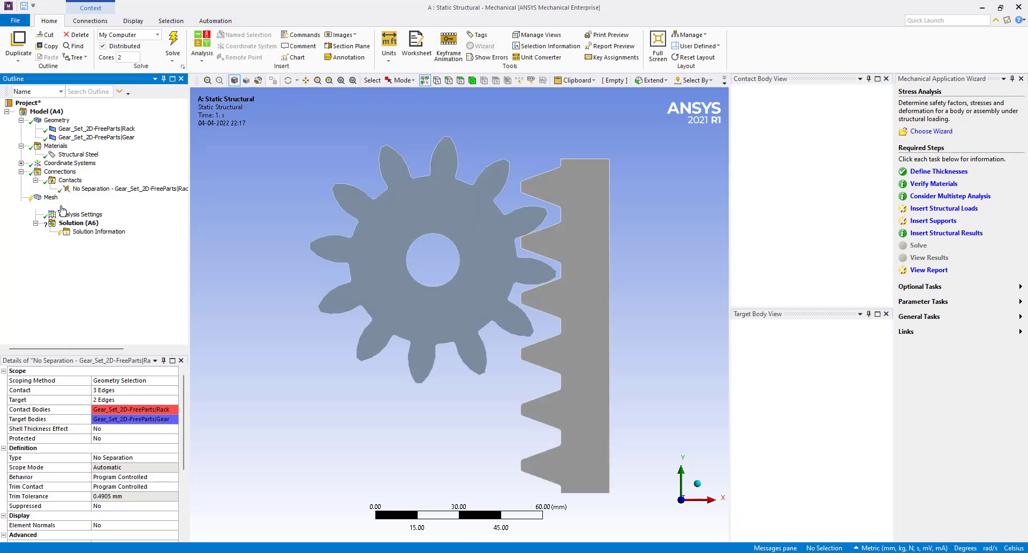
{"action": "mouse_move", "coordinate": [134, 212]}
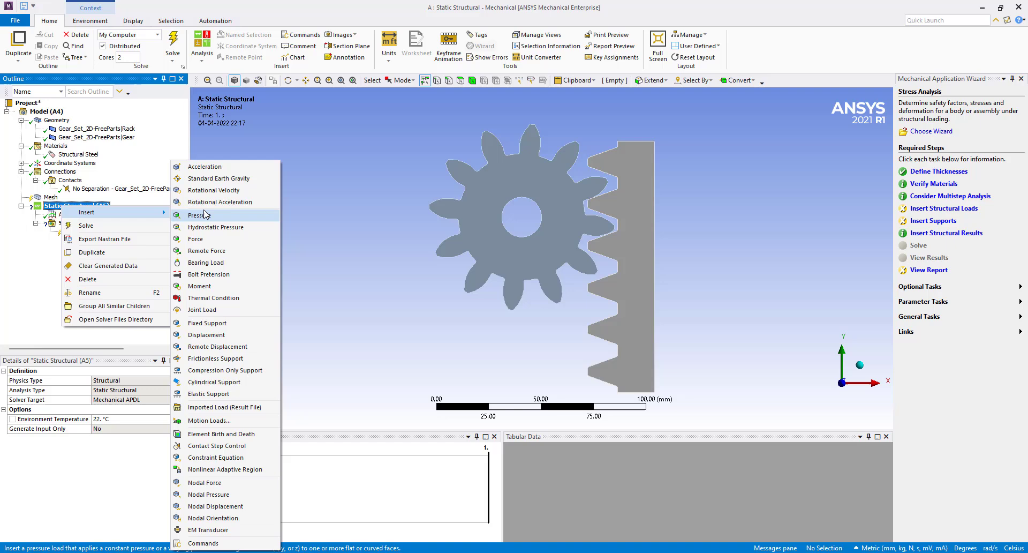
{"action": "left_click", "coordinate": [369, 185]}
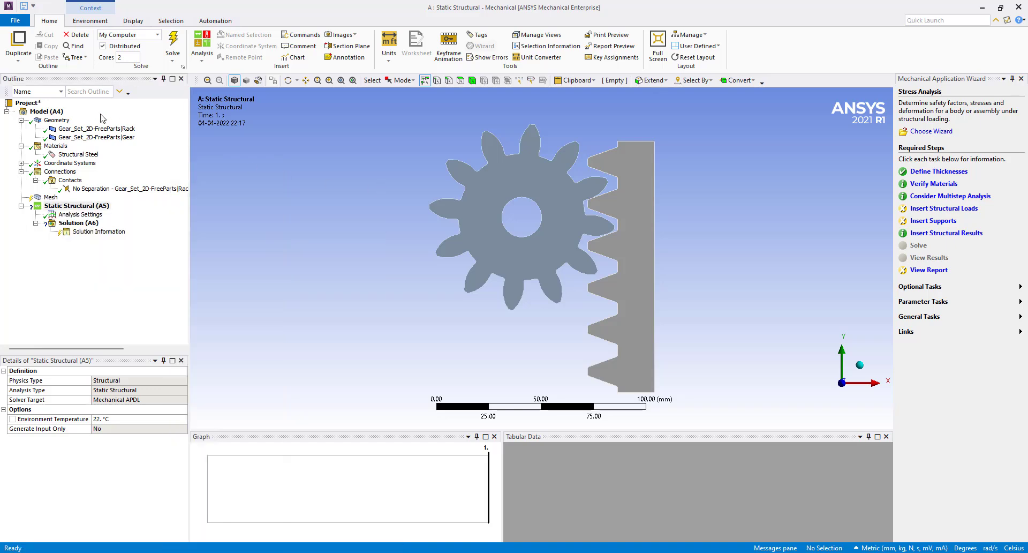
{"action": "left_click", "coordinate": [46, 111]}
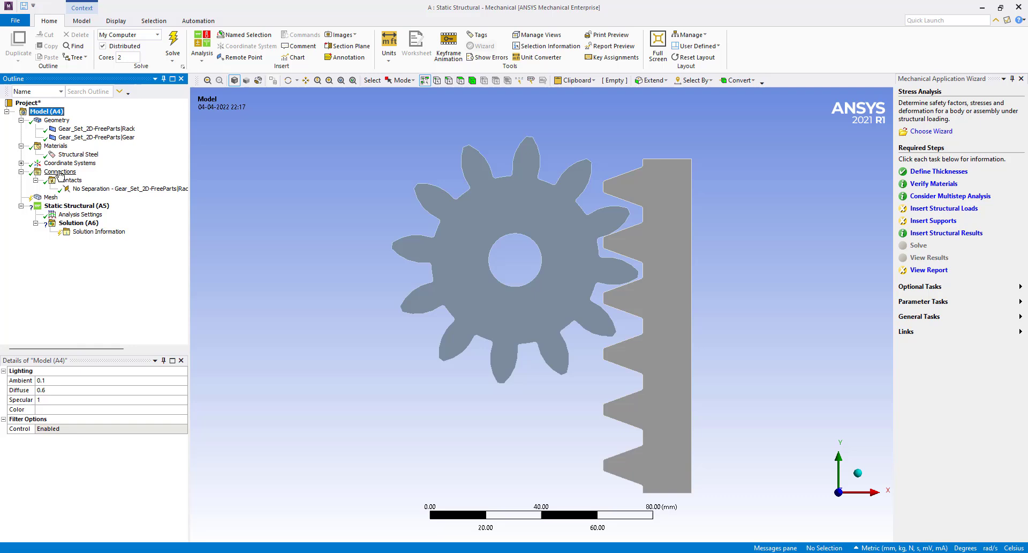
Add a Remote Point on the gear's centre hole edge, located at X 48.939 mm, Y 83.5 mm.
{"action": "left_click", "coordinate": [242, 57]}
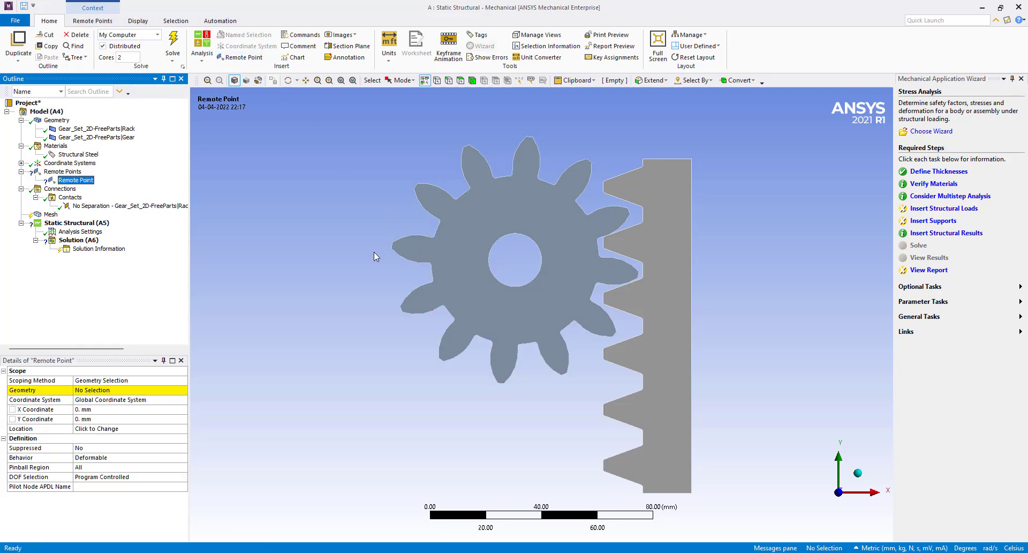
{"action": "left_click", "coordinate": [509, 237]}
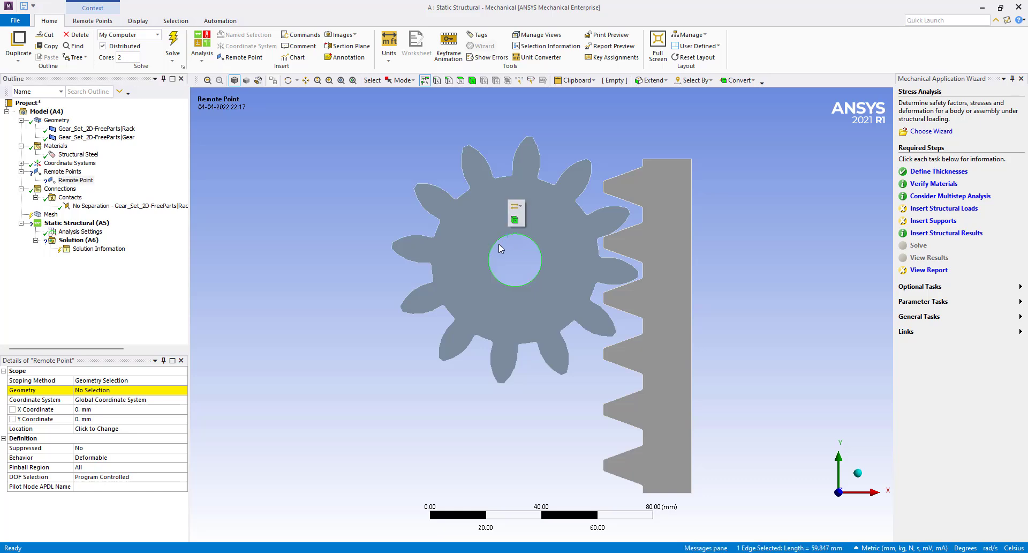
{"action": "left_click", "coordinate": [102, 391]}
{"action": "left_click", "coordinate": [105, 394]}
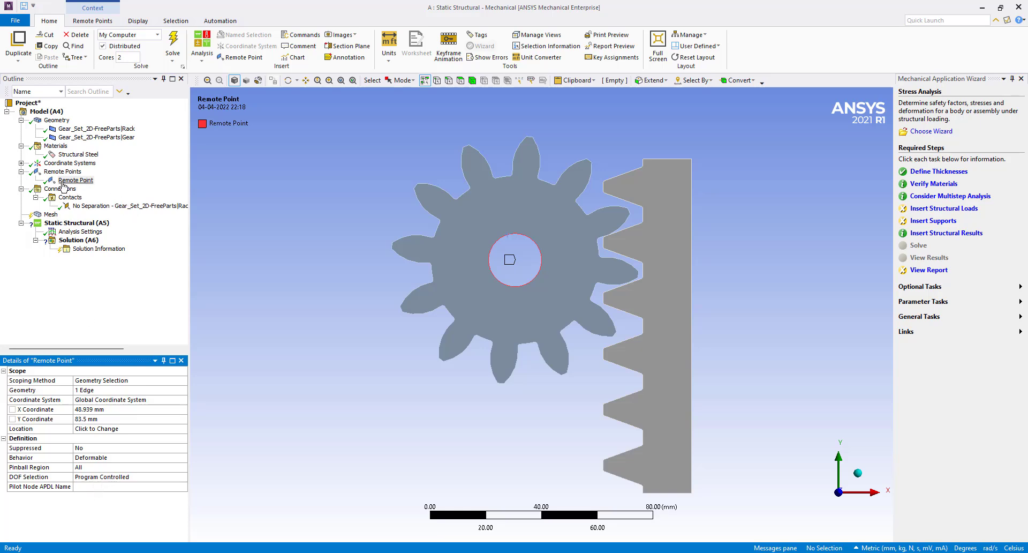
Insert a Remote Displacement scoped to the gear's Remote Point.
{"action": "right_click", "coordinate": [71, 224]}
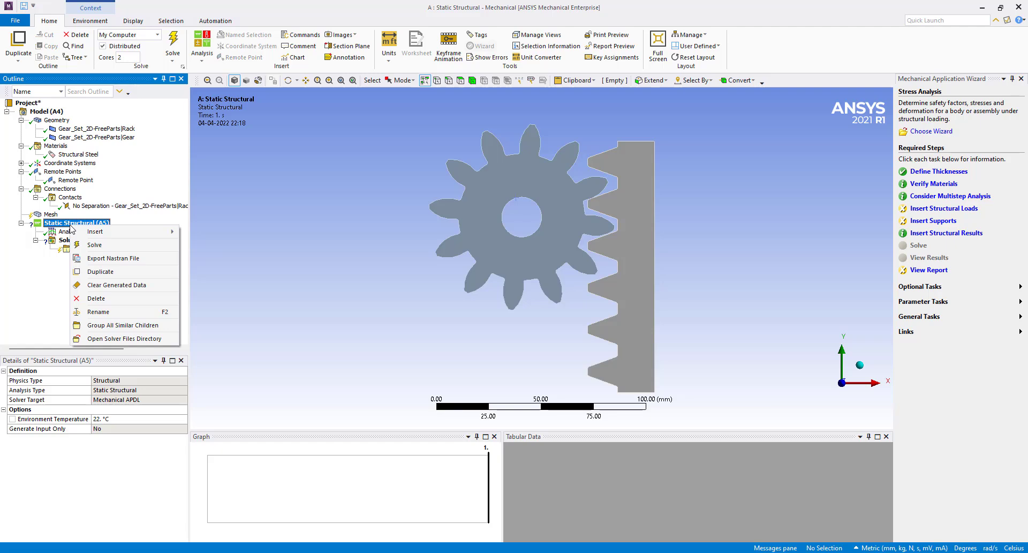
{"action": "mouse_move", "coordinate": [96, 232]}
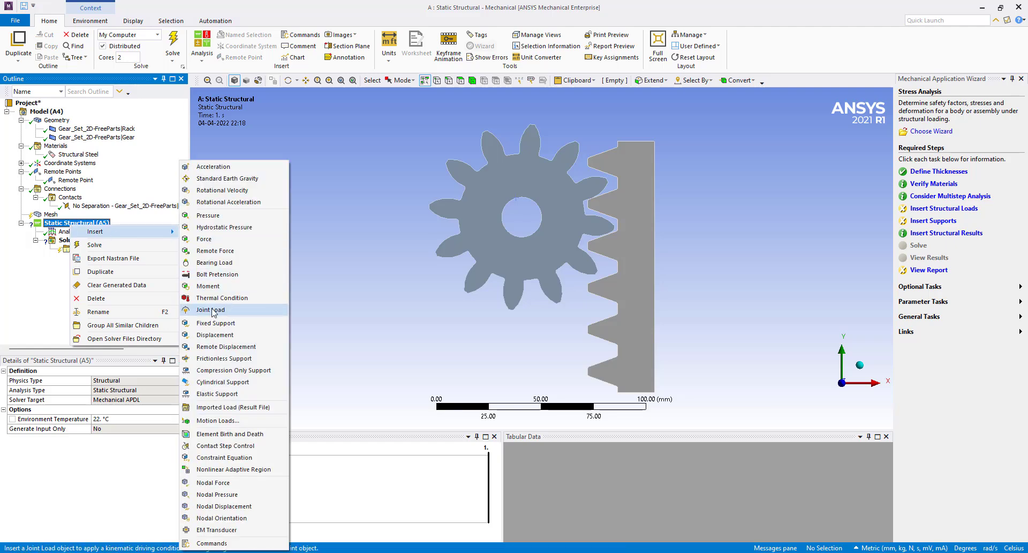
{"action": "left_click", "coordinate": [217, 347]}
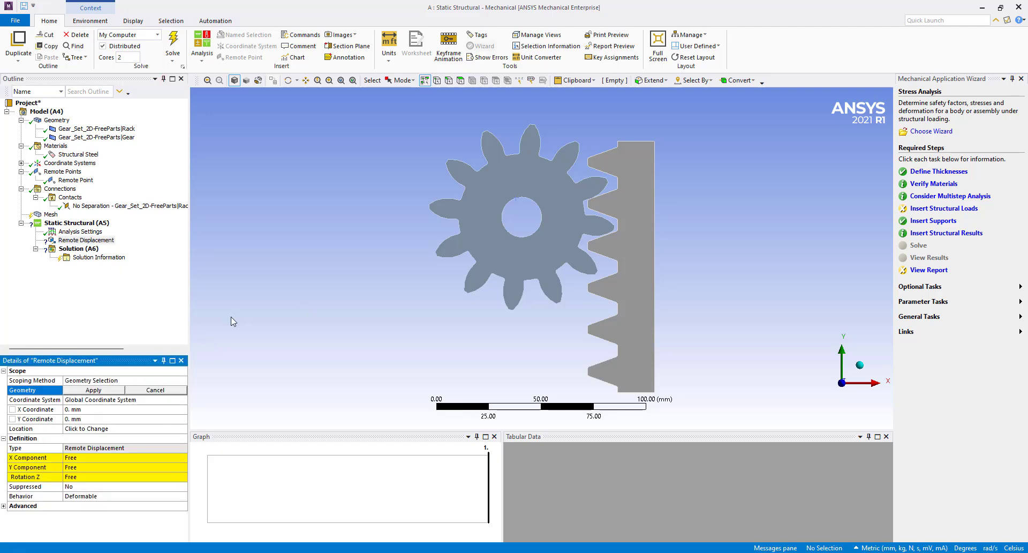
{"action": "left_click", "coordinate": [162, 379]}
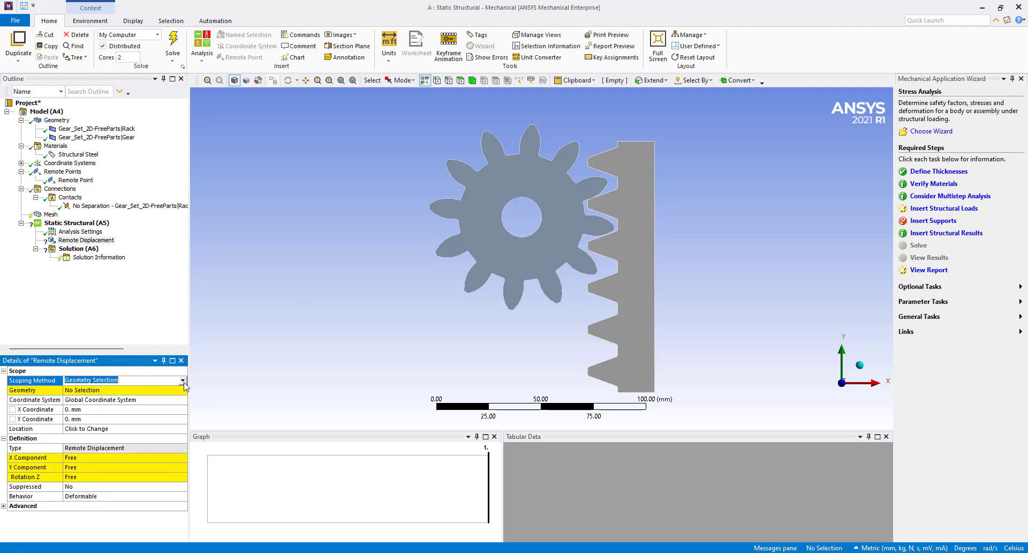
{"action": "left_click", "coordinate": [183, 380]}
{"action": "left_click", "coordinate": [98, 405]}
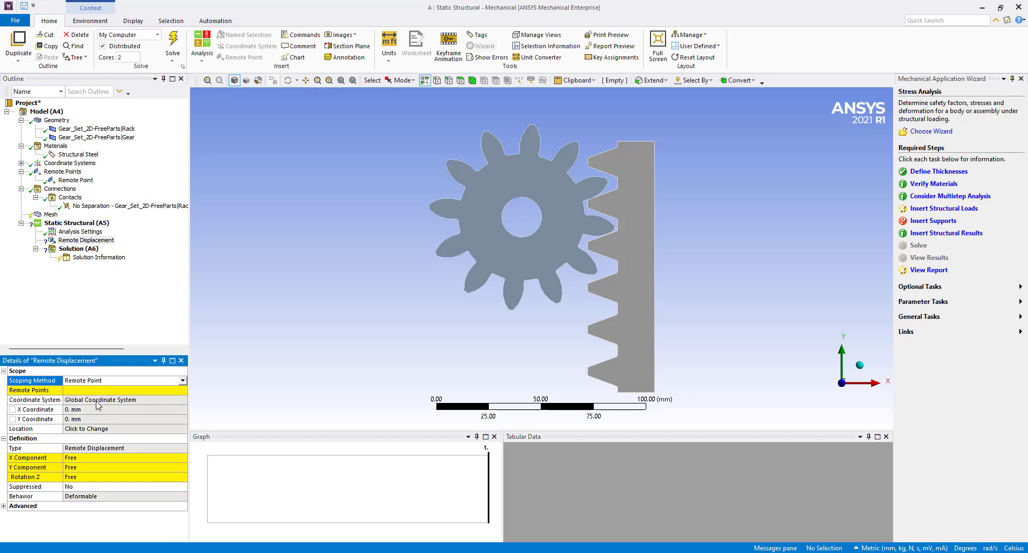
{"action": "left_click", "coordinate": [105, 390]}
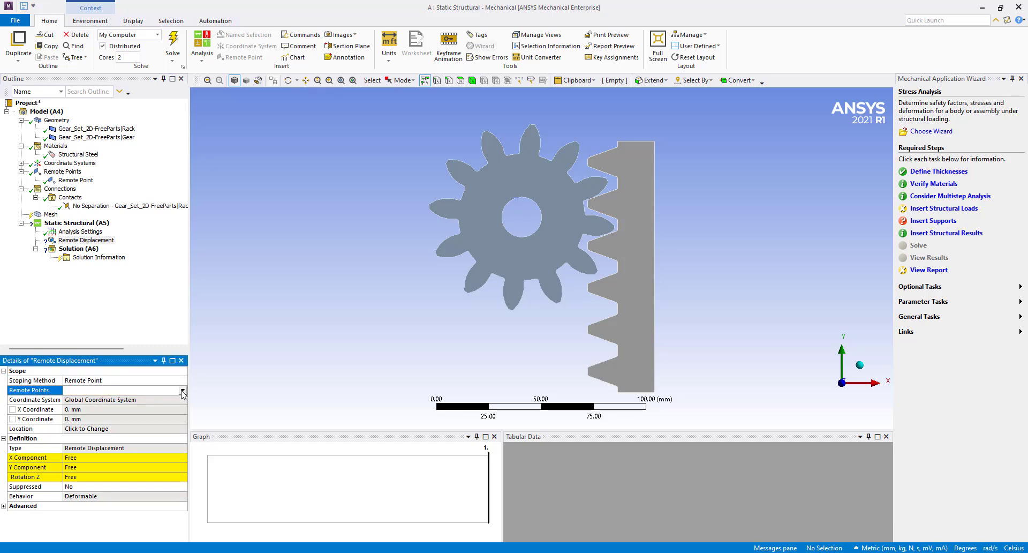
{"action": "left_click", "coordinate": [183, 391]}
{"action": "left_click", "coordinate": [101, 400]}
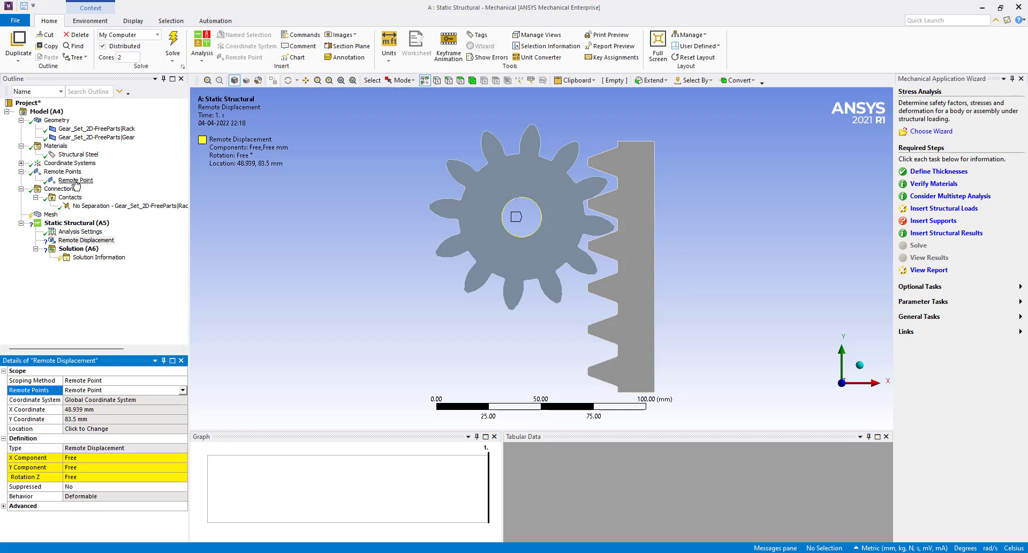
Set the remote displacement's X, Y and Rotation Z values to 0.
{"action": "left_click", "coordinate": [79, 459]}
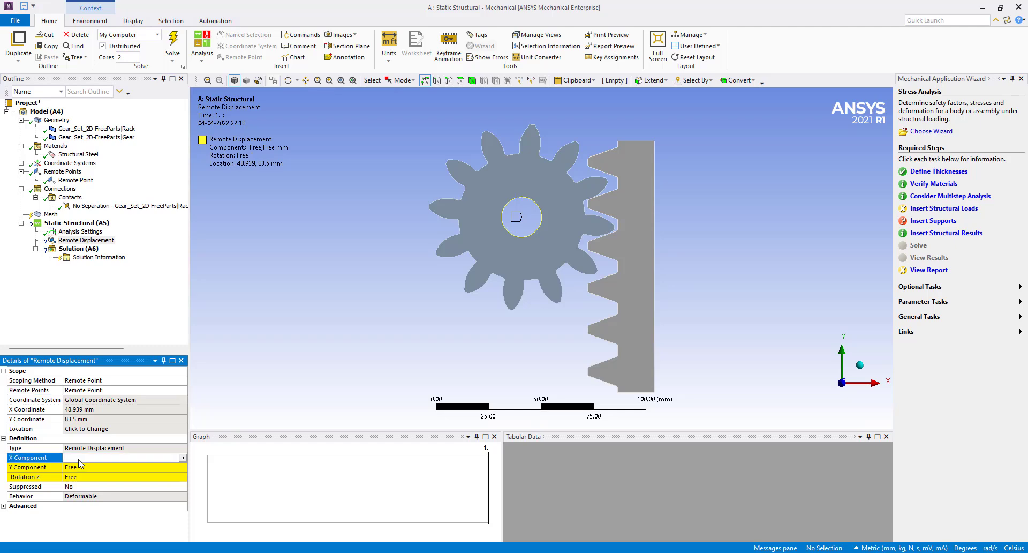
{"action": "type", "text": "0"}
{"action": "key", "text": "Return"}
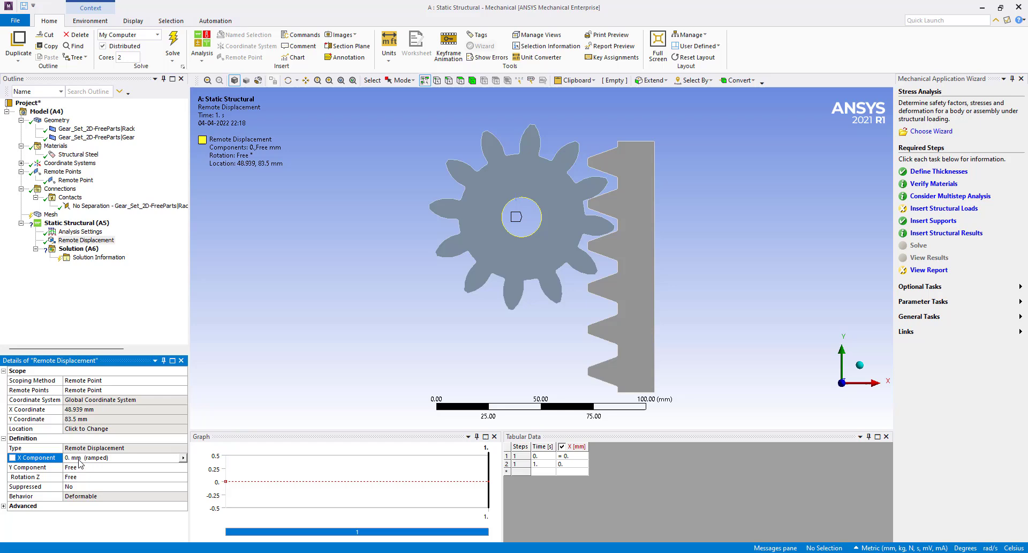
{"action": "left_click", "coordinate": [80, 469]}
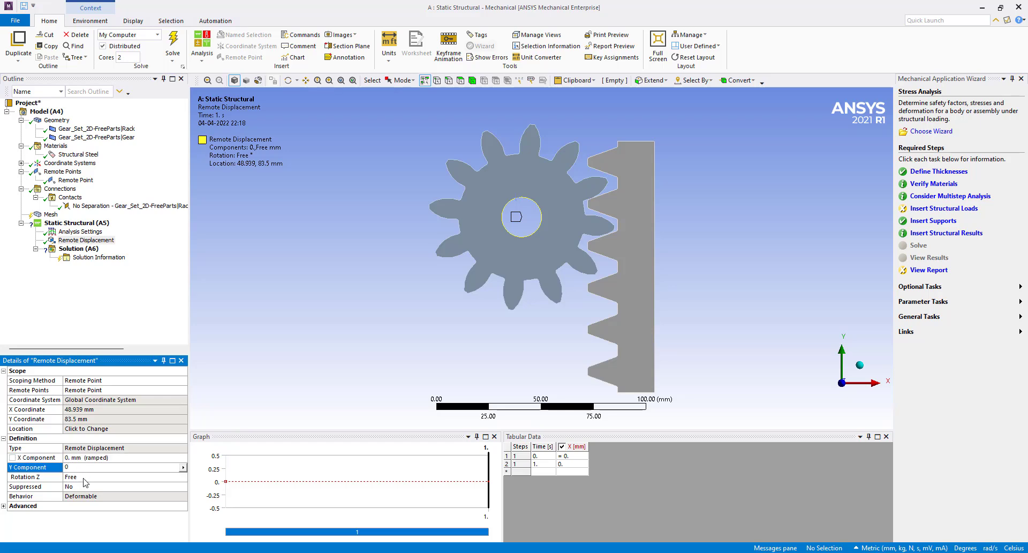
{"action": "type", "text": "0"}
{"action": "left_click", "coordinate": [83, 479]}
{"action": "key", "text": "Return"}
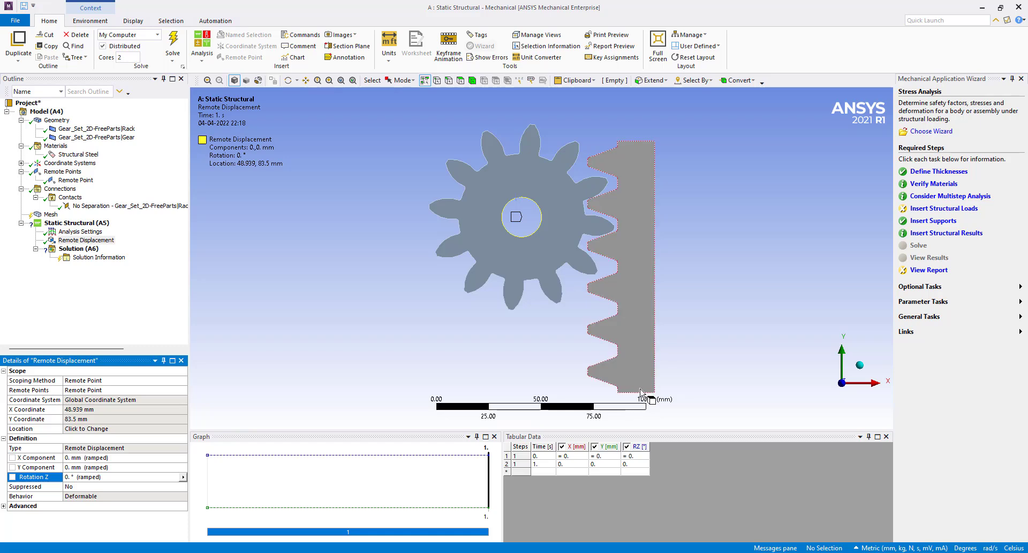
Add a Frictionless Support on the rack's right-hand edge.
{"action": "right_click", "coordinate": [61, 223]}
{"action": "mouse_move", "coordinate": [79, 230]}
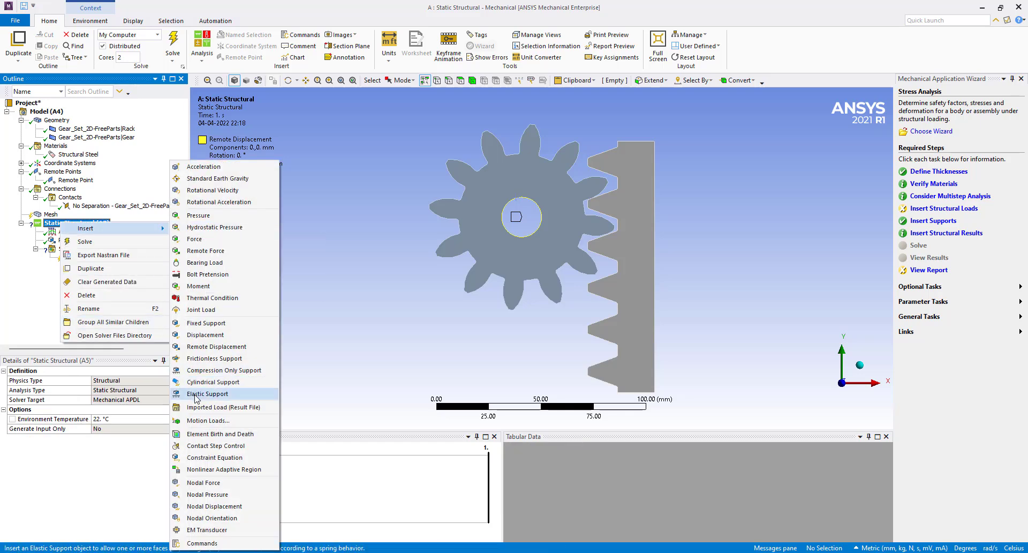
{"action": "left_click", "coordinate": [212, 359]}
{"action": "left_click", "coordinate": [656, 224]}
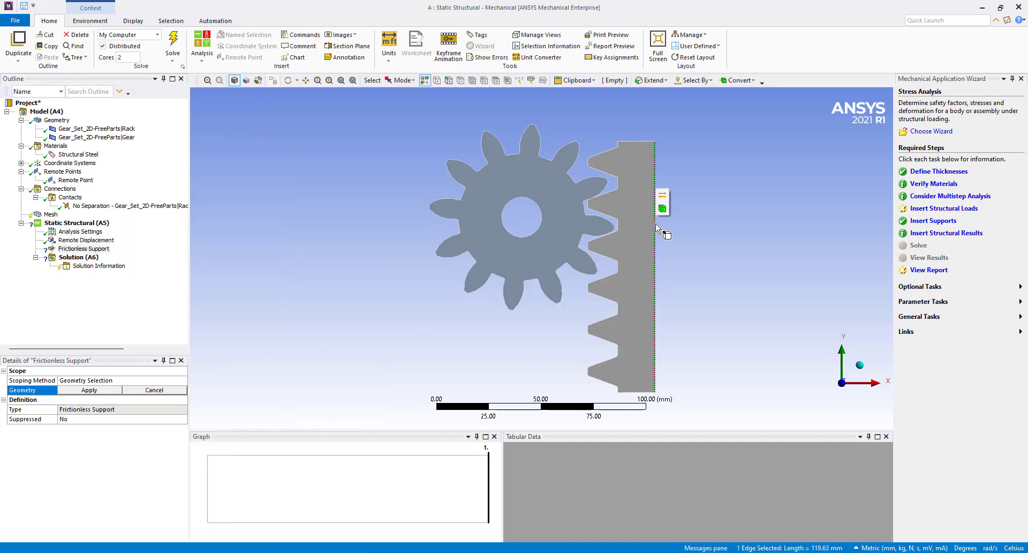
{"action": "left_click", "coordinate": [662, 197]}
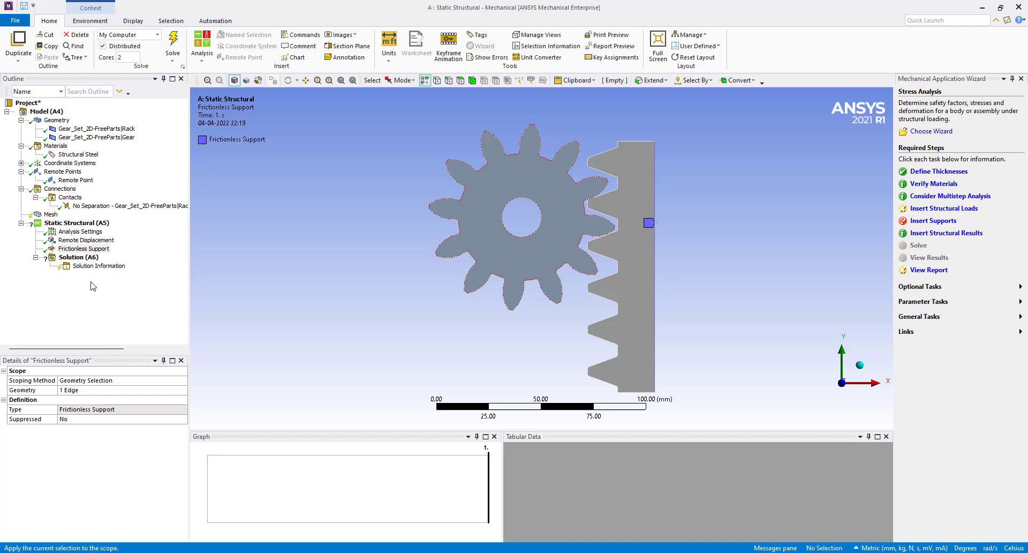
{"action": "right_click", "coordinate": [80, 224]}
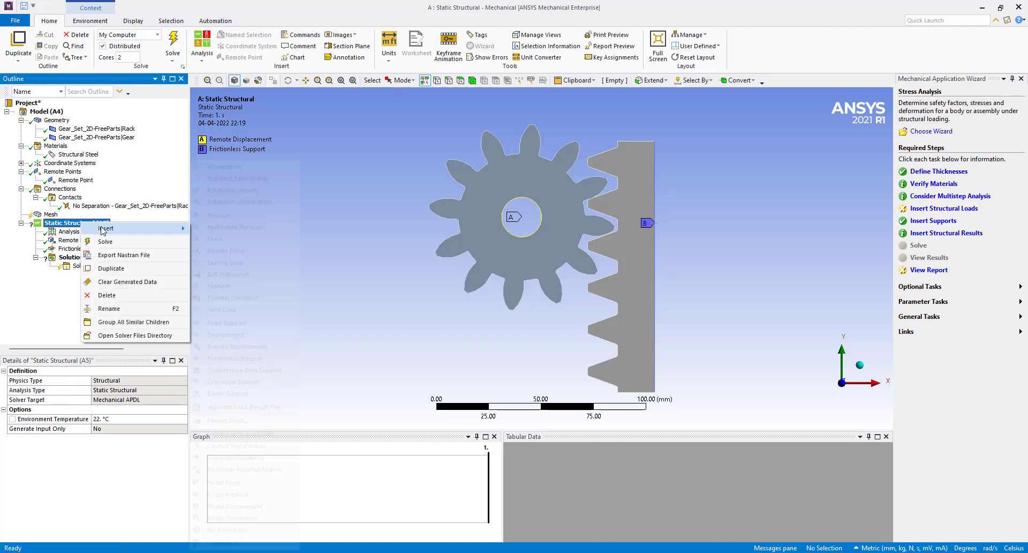
{"action": "mouse_move", "coordinate": [107, 228]}
{"action": "left_click", "coordinate": [392, 191]}
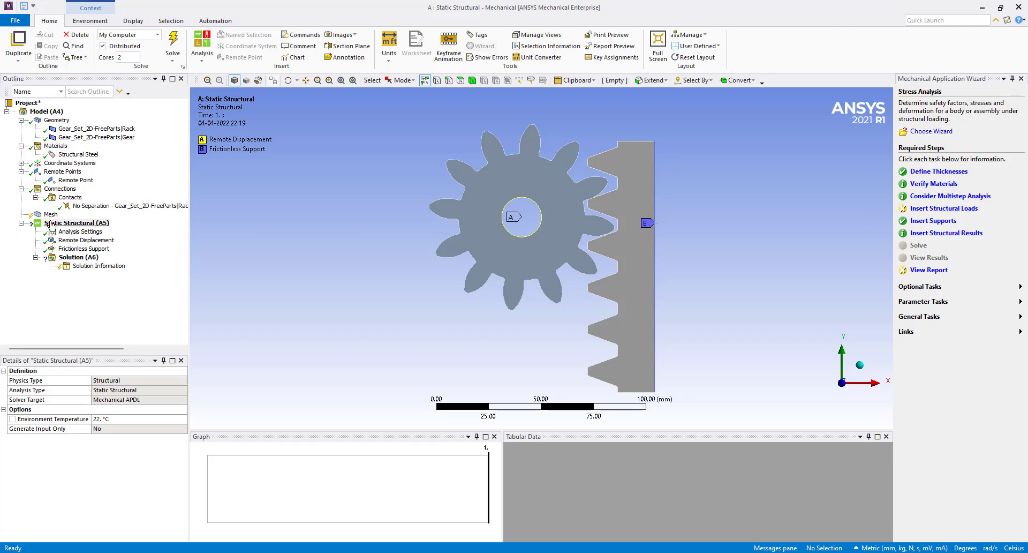
Insert a Force applied to the rack's bottom edge.
{"action": "right_click", "coordinate": [75, 223]}
{"action": "mouse_move", "coordinate": [95, 231]}
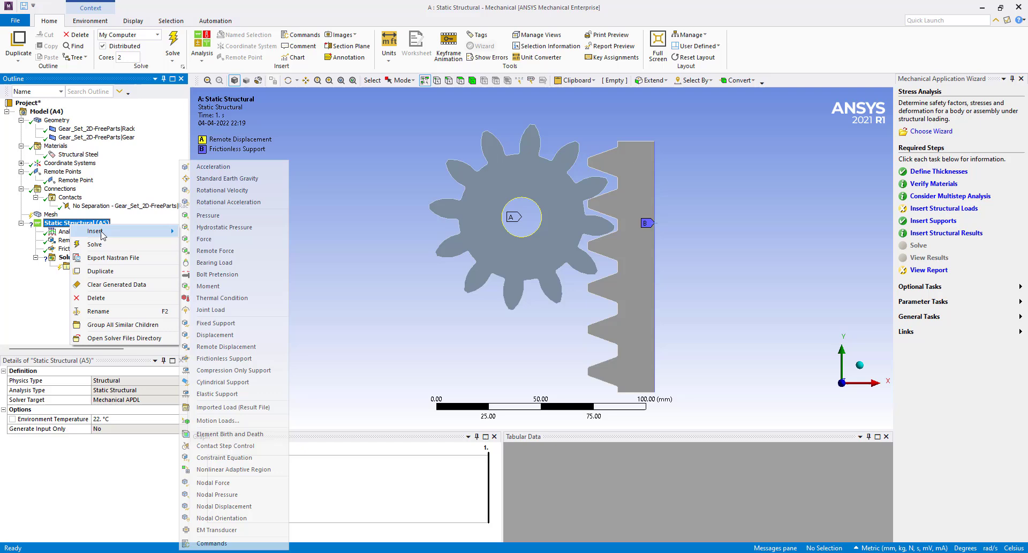
{"action": "left_click", "coordinate": [220, 241]}
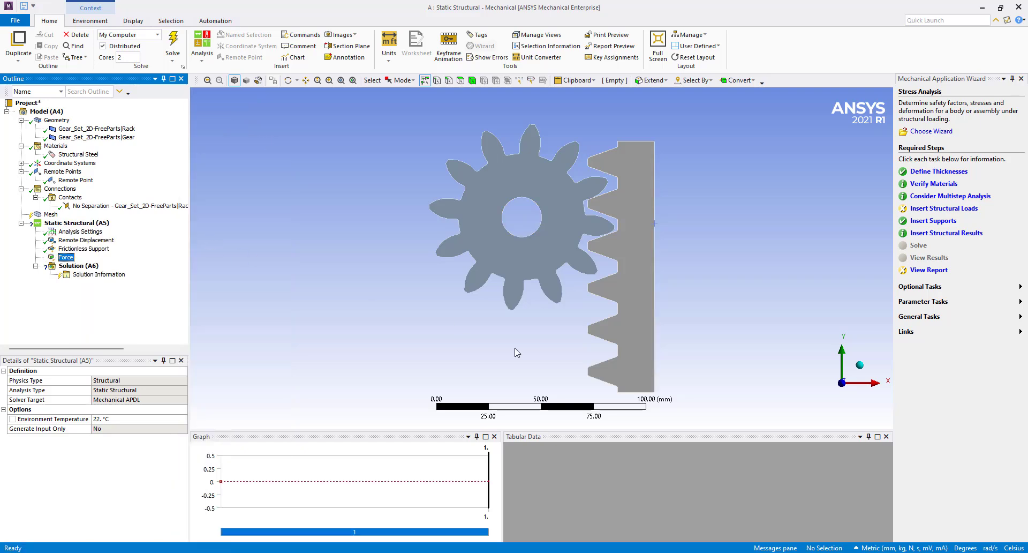
{"action": "left_click", "coordinate": [637, 392]}
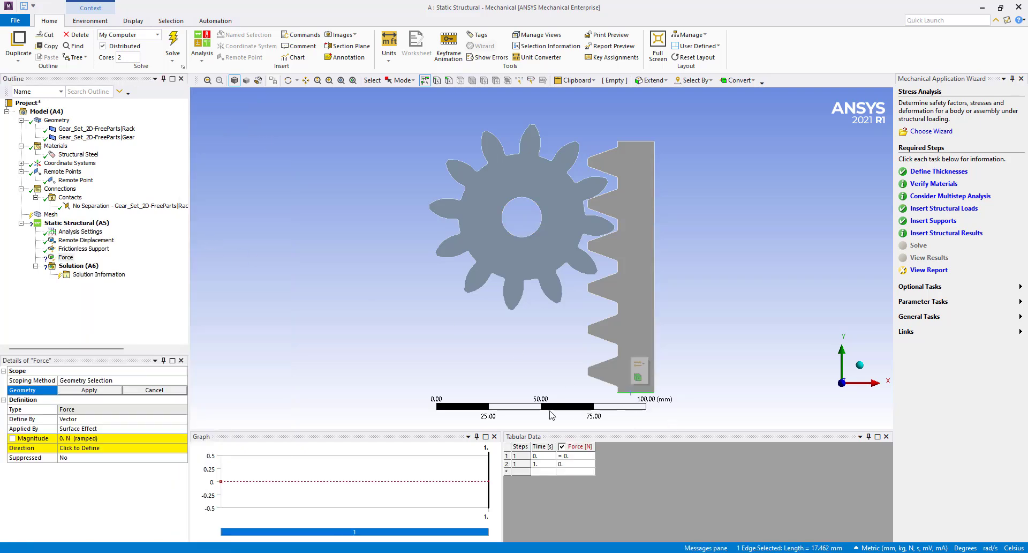
{"action": "left_click", "coordinate": [83, 390]}
Define the force by components with 2500 N in Y.
{"action": "left_click", "coordinate": [83, 418]}
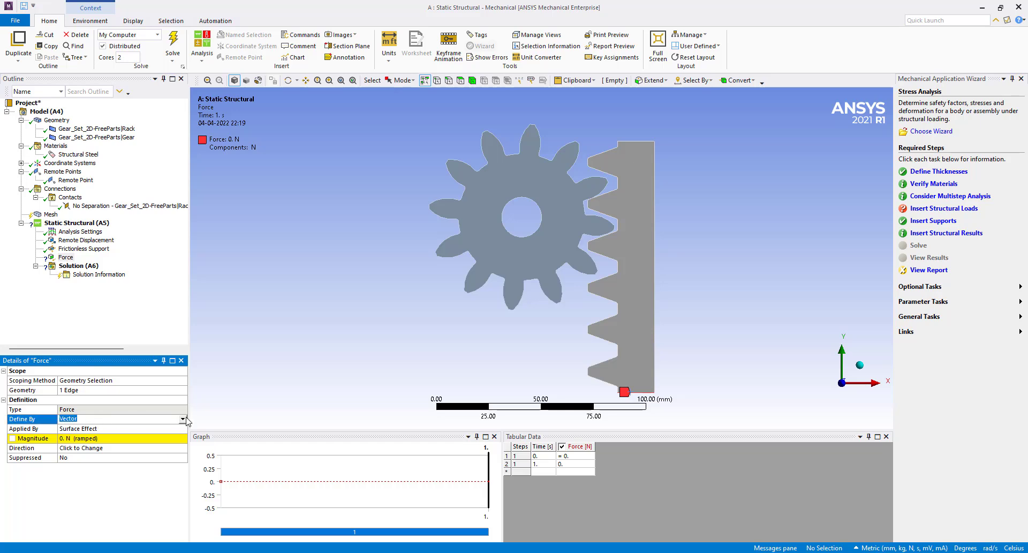
{"action": "left_click", "coordinate": [183, 420]}
{"action": "left_click", "coordinate": [86, 436]}
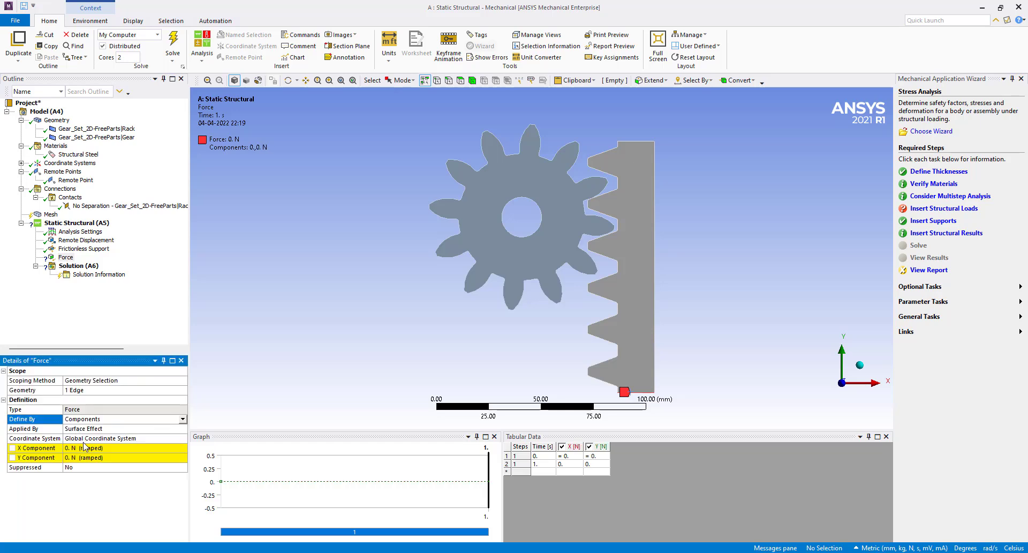
{"action": "left_click", "coordinate": [79, 457]}
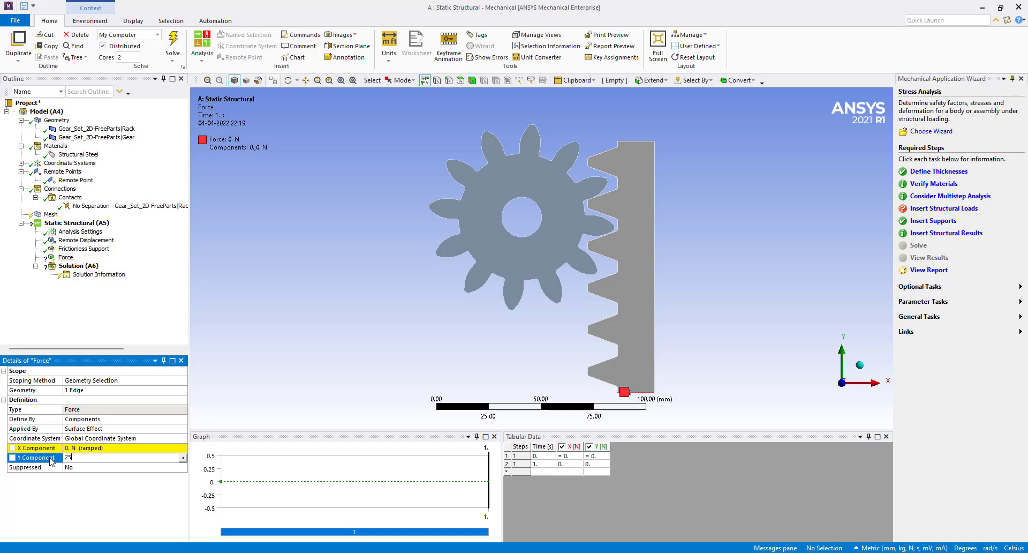
{"action": "type", "text": "2500"}
{"action": "key", "text": "Return"}
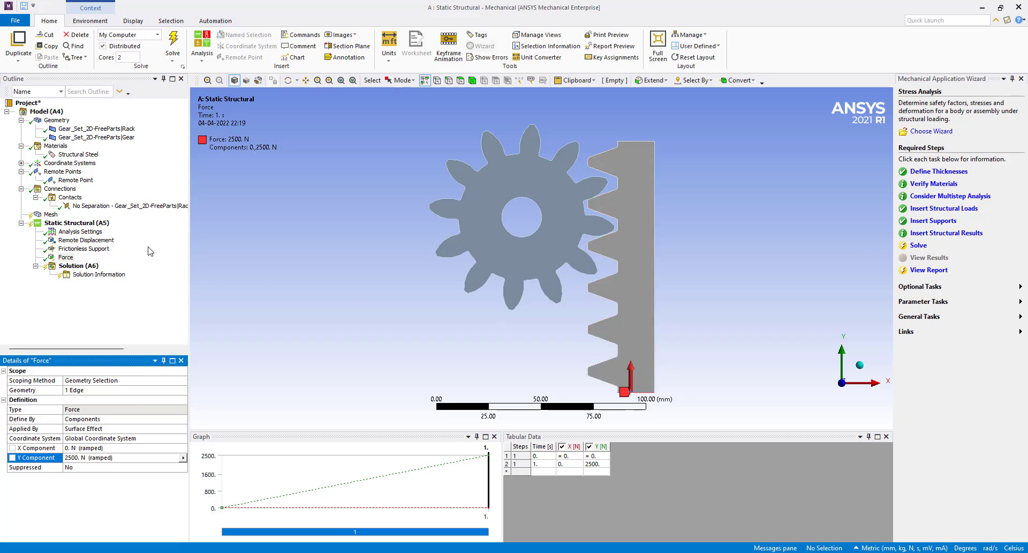
{"action": "left_click", "coordinate": [63, 326]}
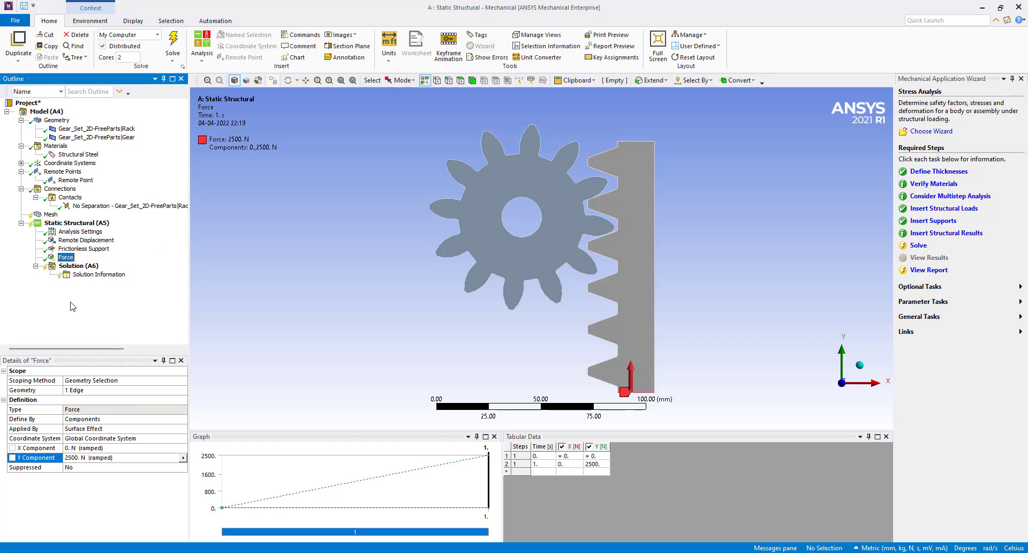
{"action": "left_click", "coordinate": [79, 266]}
Solve the gear-and-rack model and add a Total Deformation result.
{"action": "right_click", "coordinate": [82, 266]}
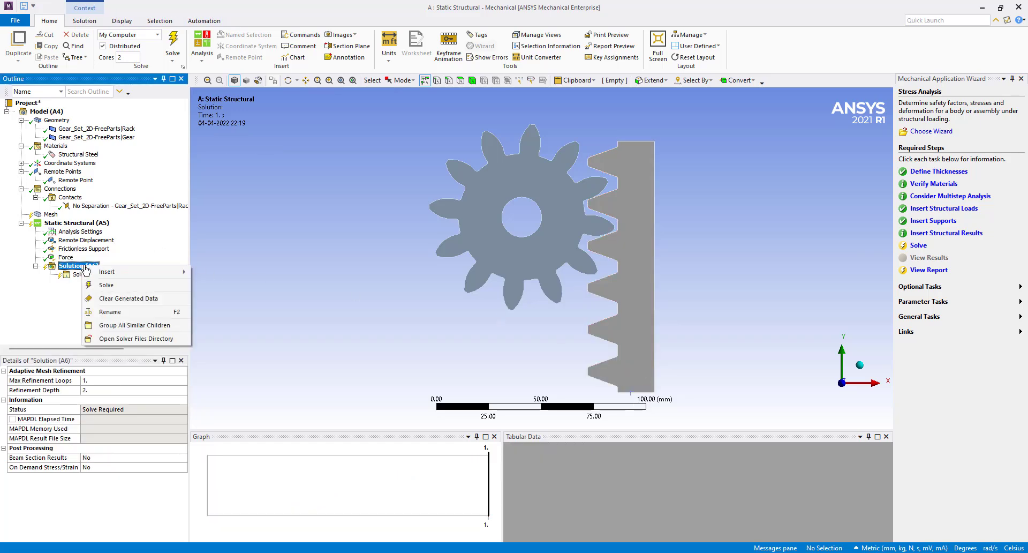
{"action": "left_click", "coordinate": [103, 287]}
{"action": "right_click", "coordinate": [67, 267]}
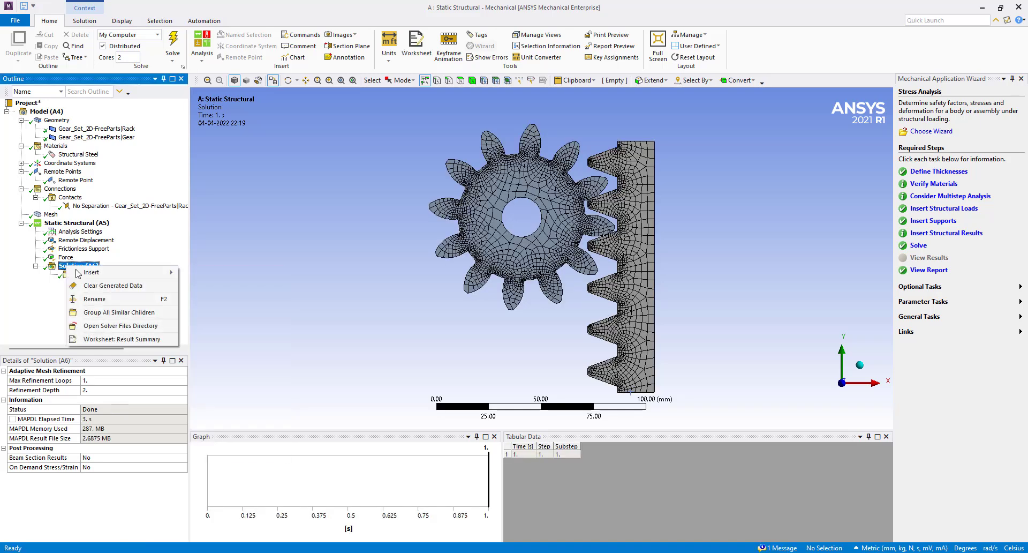
{"action": "left_click", "coordinate": [291, 275]}
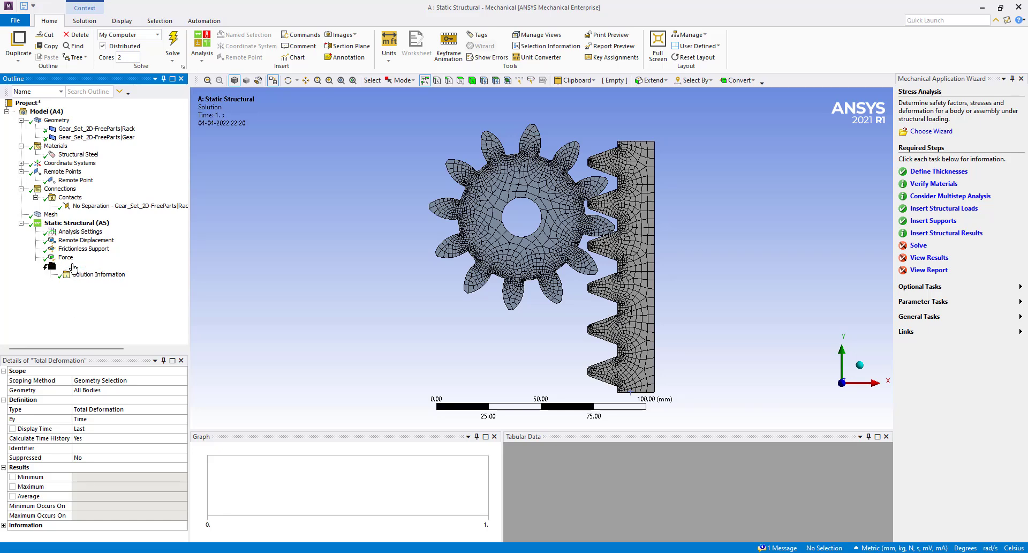
Add a Moment Reaction probe with Remote Displacement as its boundary condition.
{"action": "right_click", "coordinate": [72, 266]}
{"action": "mouse_move", "coordinate": [100, 272]}
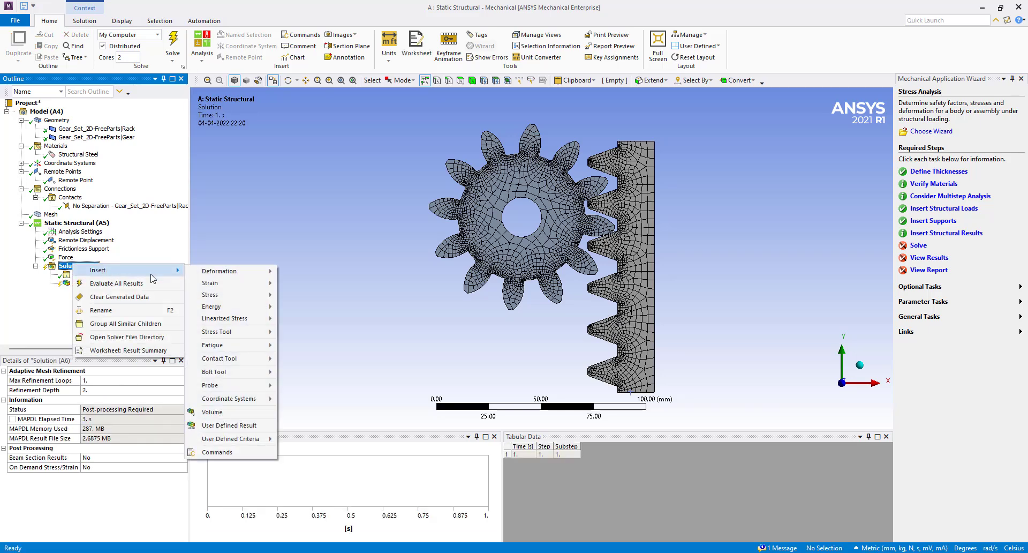
{"action": "mouse_move", "coordinate": [211, 390]}
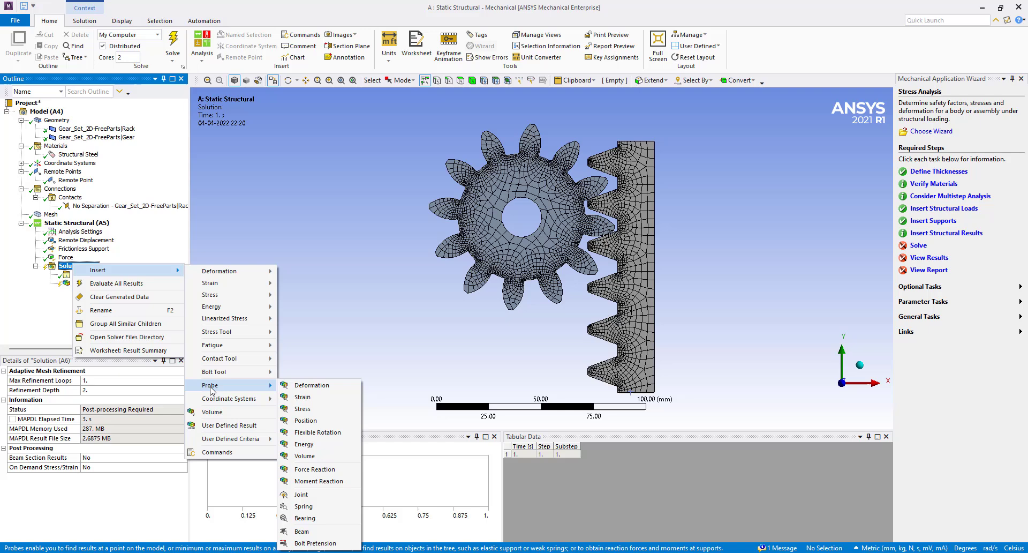
{"action": "left_click", "coordinate": [317, 481]}
{"action": "left_click", "coordinate": [106, 399]}
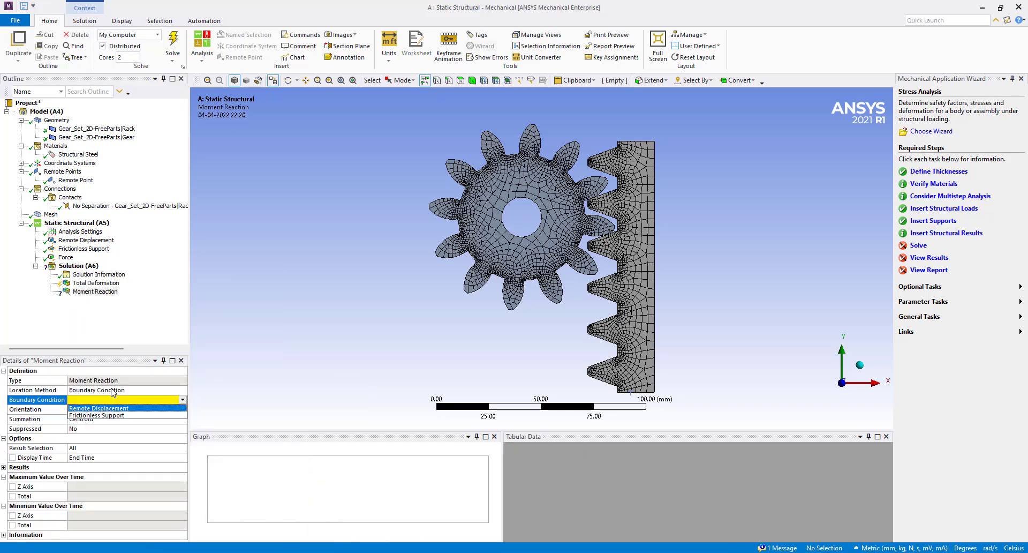
{"action": "left_click", "coordinate": [111, 400]}
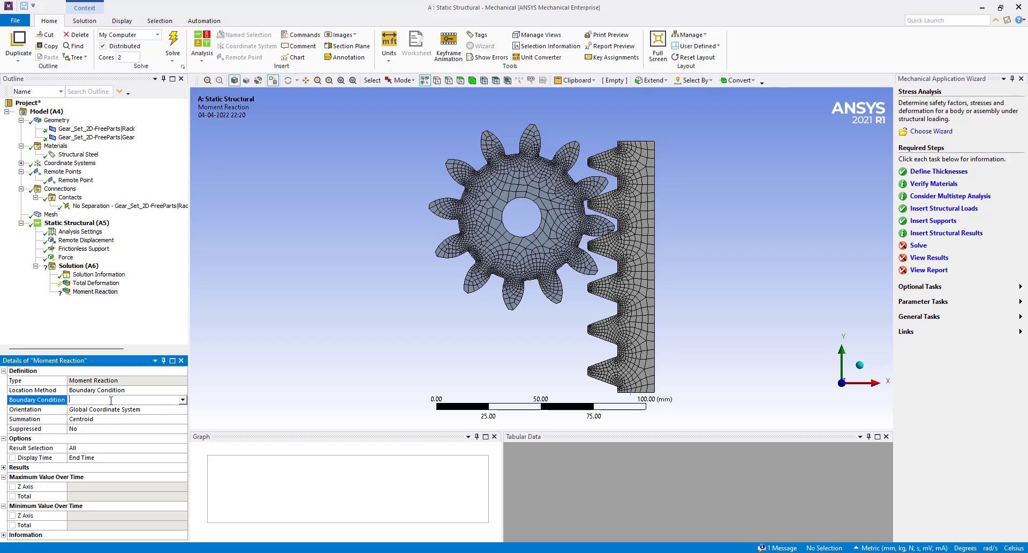
{"action": "left_click", "coordinate": [183, 400]}
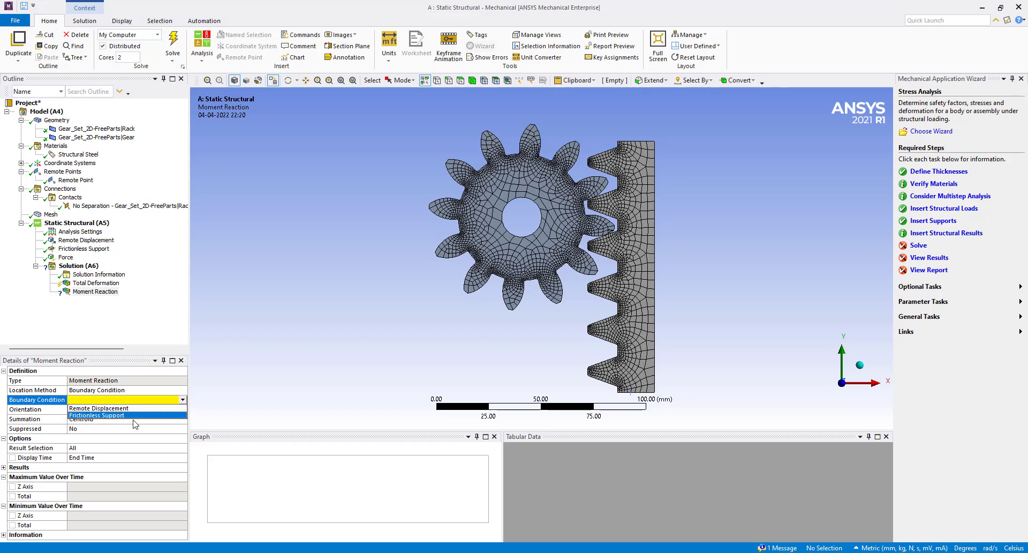
{"action": "left_click", "coordinate": [98, 409]}
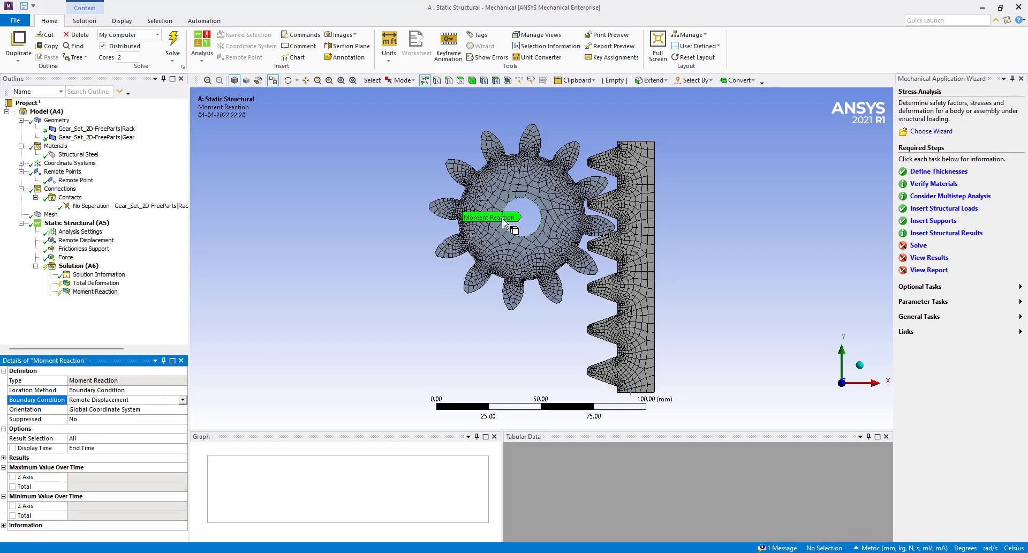
{"action": "left_click", "coordinate": [75, 266]}
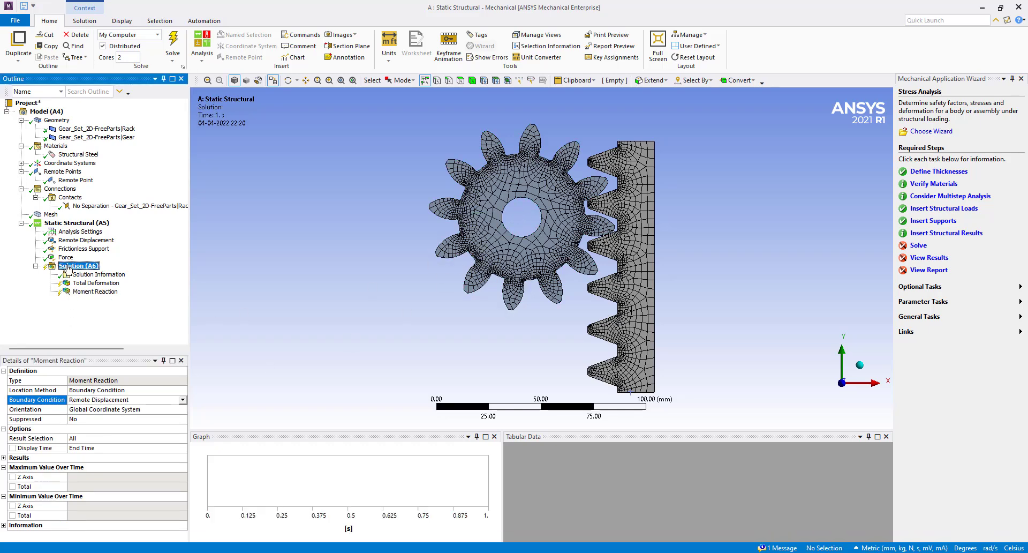
Evaluate all results, animate the 0.015888 mm total deformation, then show the 91801 N·mm moment reaction.
{"action": "right_click", "coordinate": [69, 266]}
{"action": "left_click", "coordinate": [98, 284]}
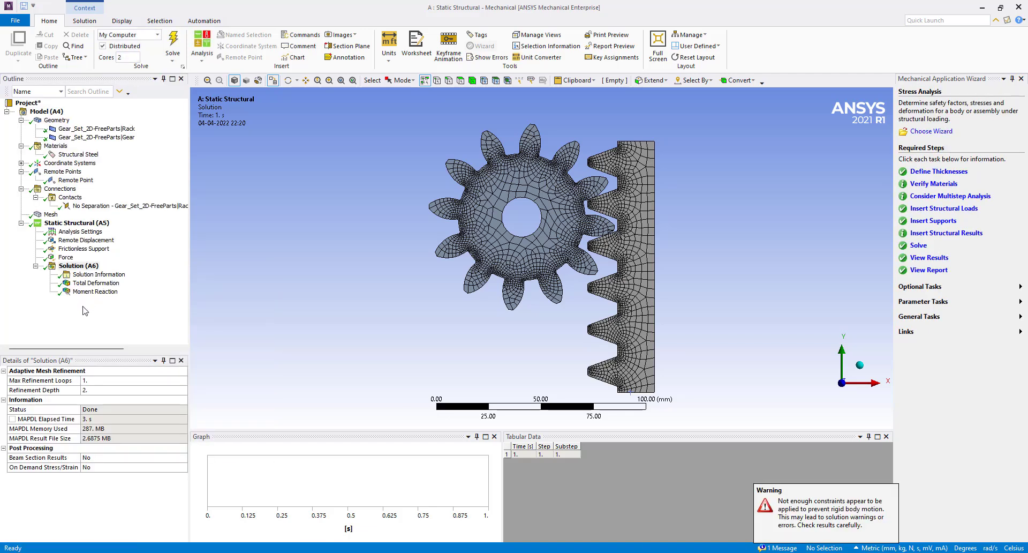
{"action": "left_click", "coordinate": [98, 283]}
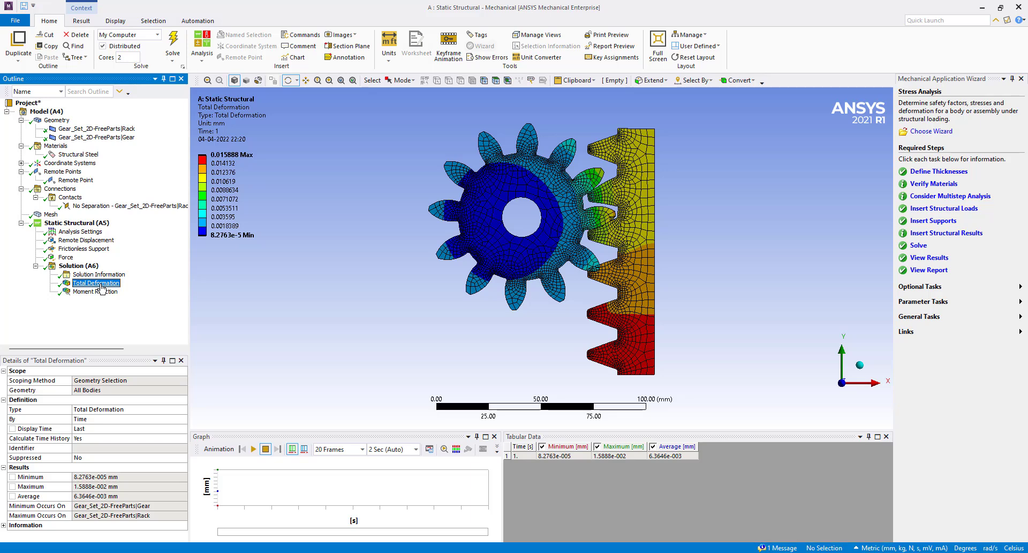
{"action": "left_click", "coordinate": [254, 450]}
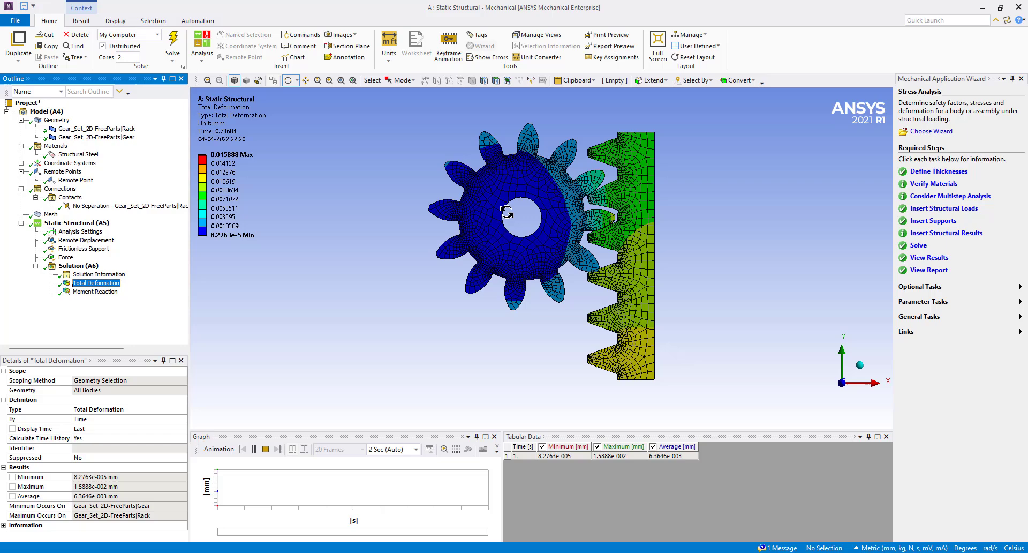
{"action": "left_click", "coordinate": [94, 292]}
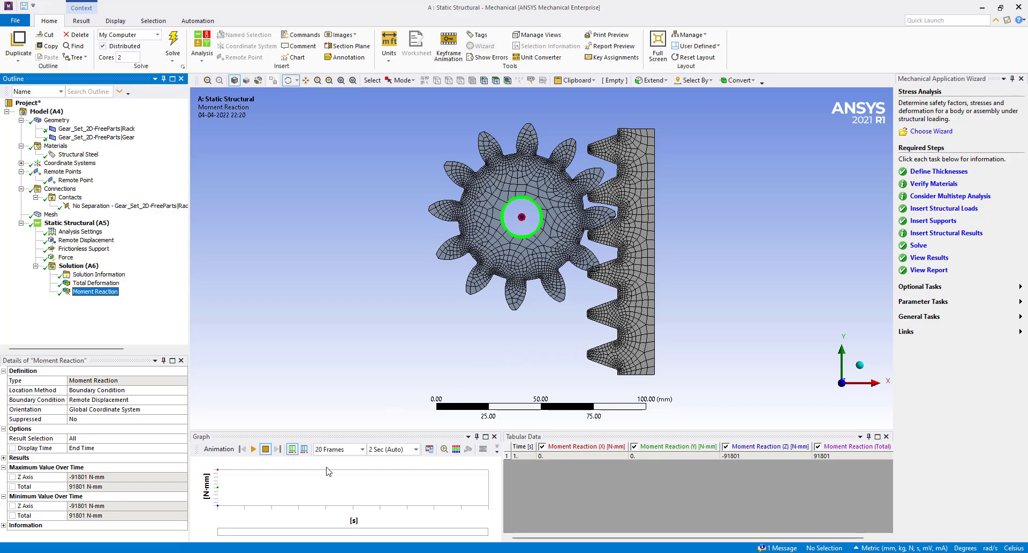
Animate the Moment Reaction result to show the gear and rack in deformed shape.
{"action": "left_click", "coordinate": [254, 450]}
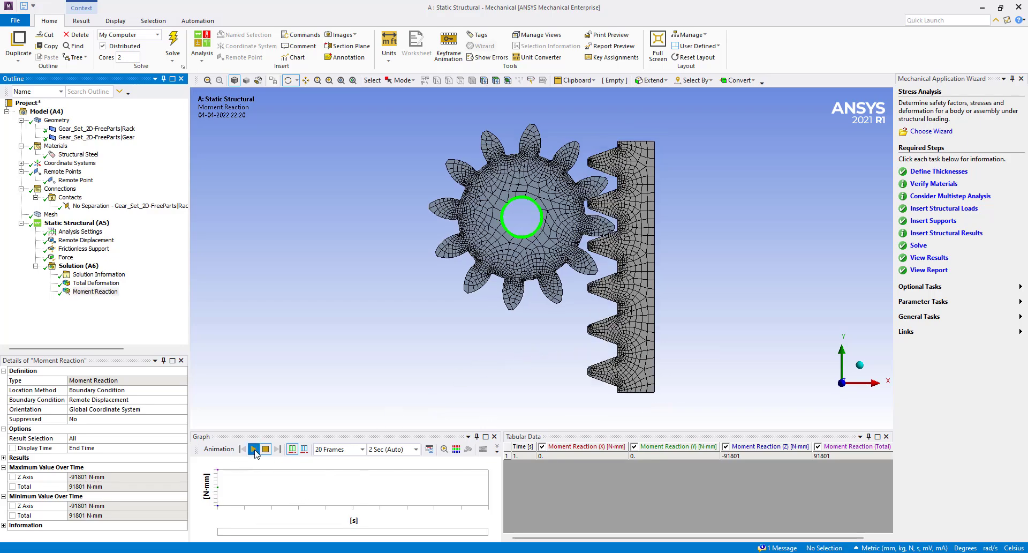